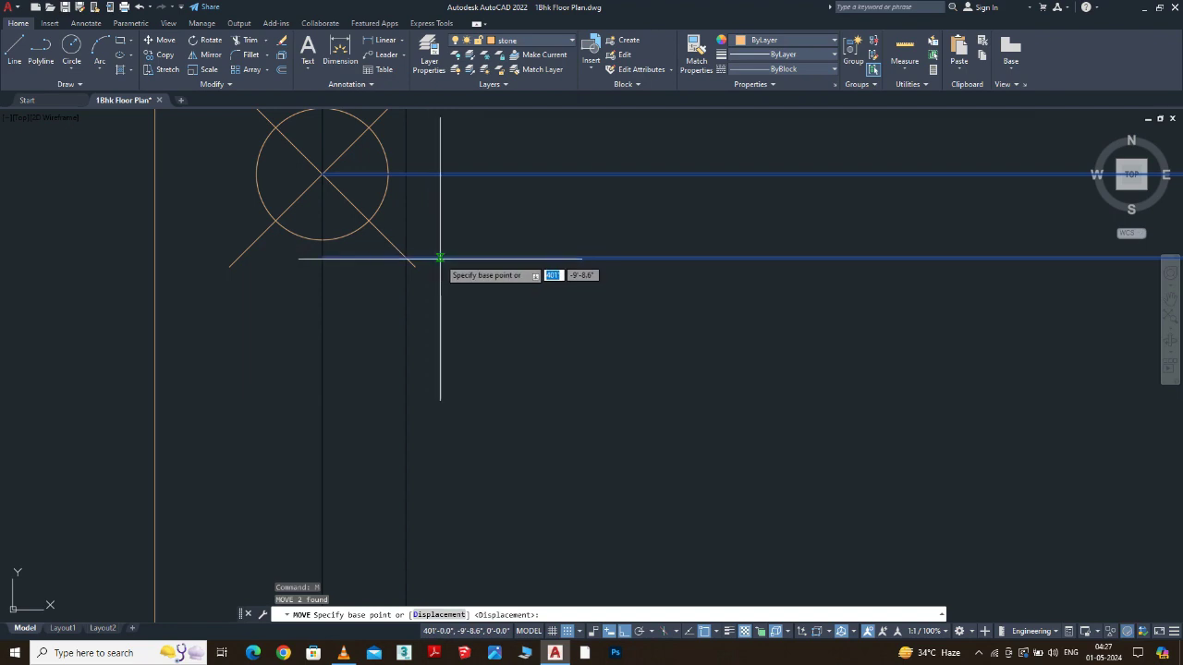
Try to stretch the right end of the lower of the two horizontal frame lines upward by 0.5".
left_click(440, 257)
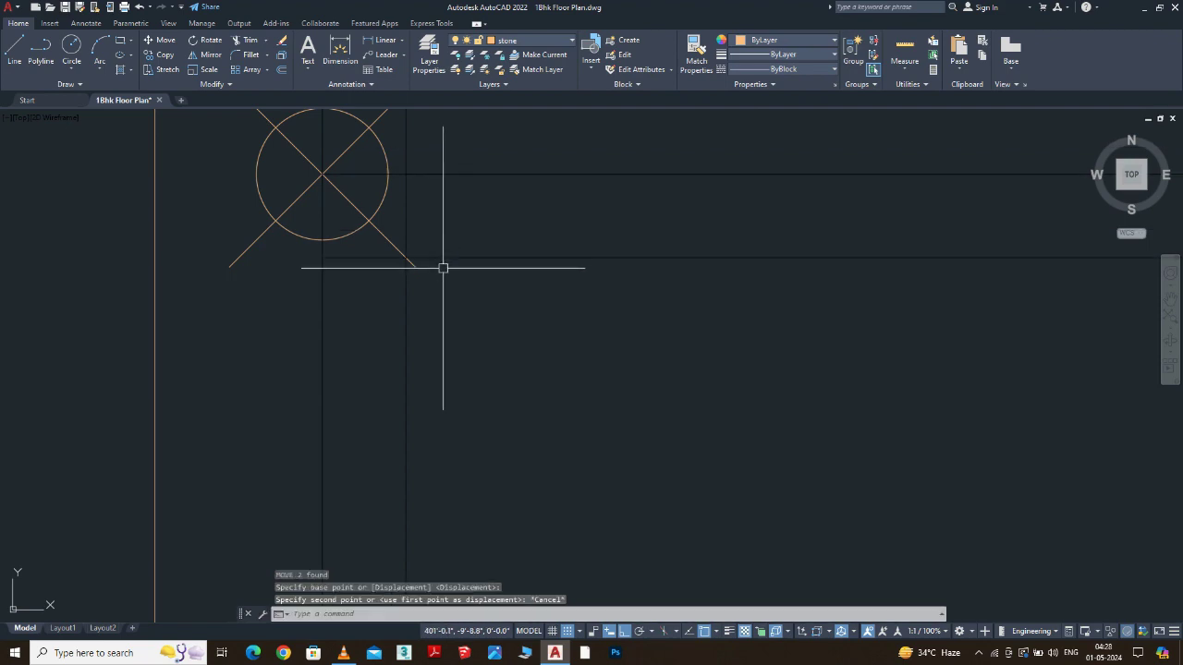
key("Escape")
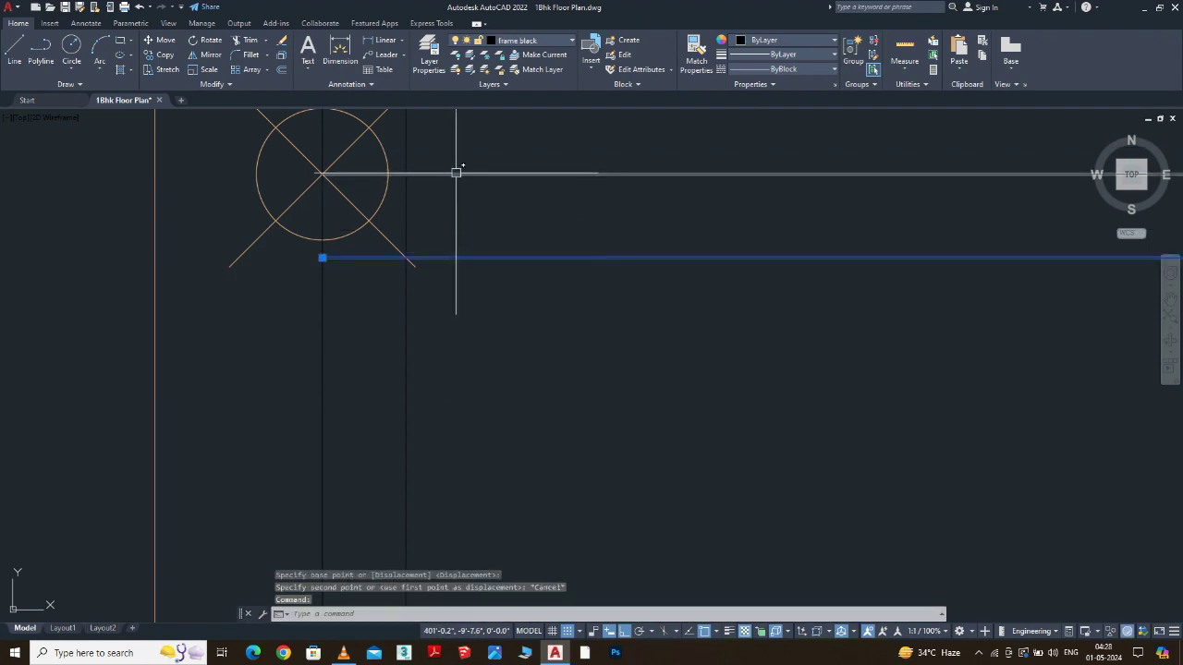
left_click(455, 174)
scroll(388, 310, "down", 5)
middle_click_drag(626, 293, 351, 267)
scroll(351, 266, "down", 2)
middle_click_drag(711, 297, 122, 312)
scroll(726, 304, "up", 2)
scroll(577, 299, "up", 6)
middle_click_drag(333, 235, 430, 295)
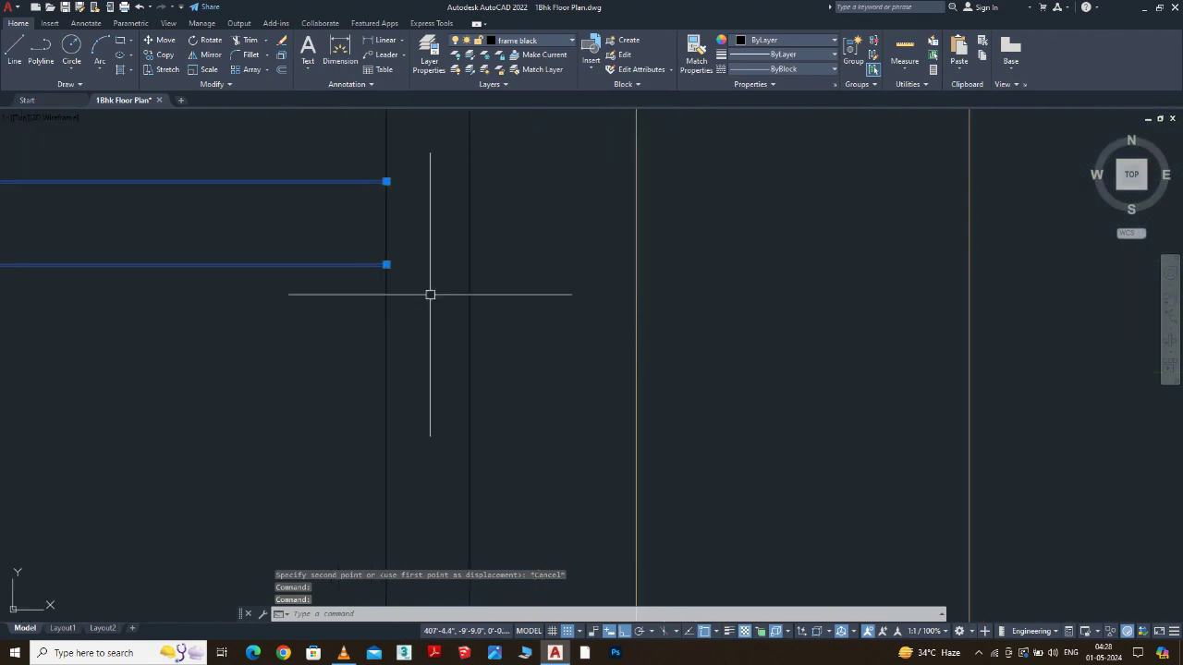
left_click(386, 265)
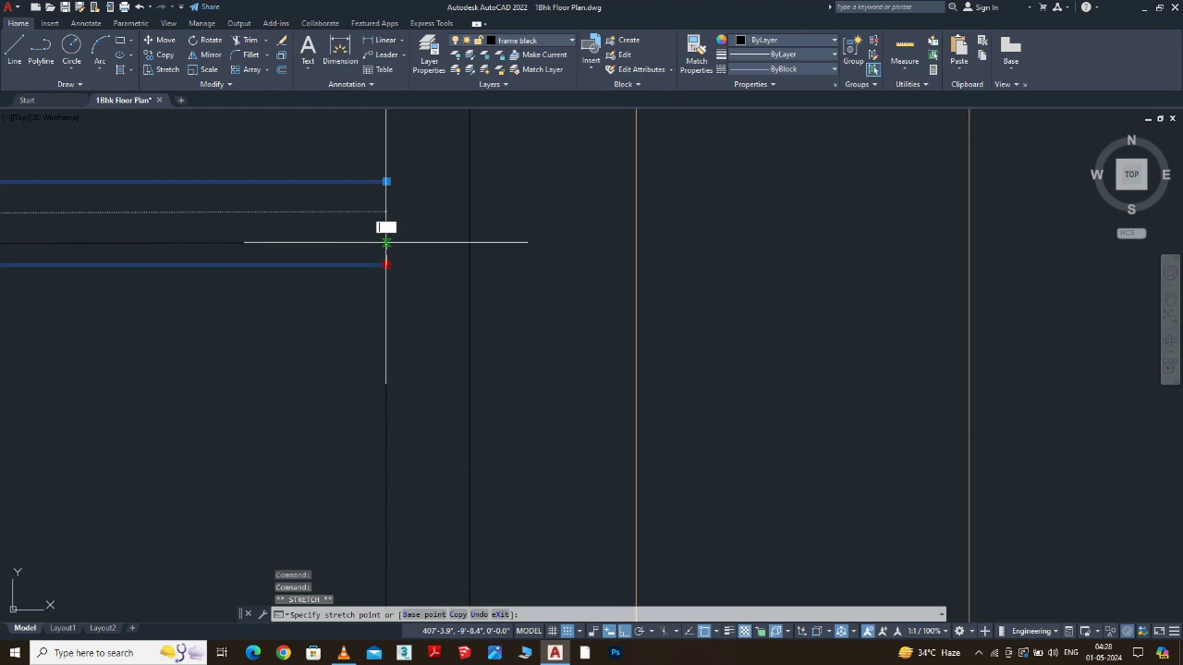
type(".5")
key("Return")
scroll(430, 309, "down", 7)
middle_click_drag(432, 308, 885, 375)
scroll(884, 375, "down", 4)
scroll(621, 349, "up", 8)
mouse_move(693, 388)
middle_mouse_down()
mouse_move(600, 336)
mouse_move(542, 330)
middle_mouse_up()
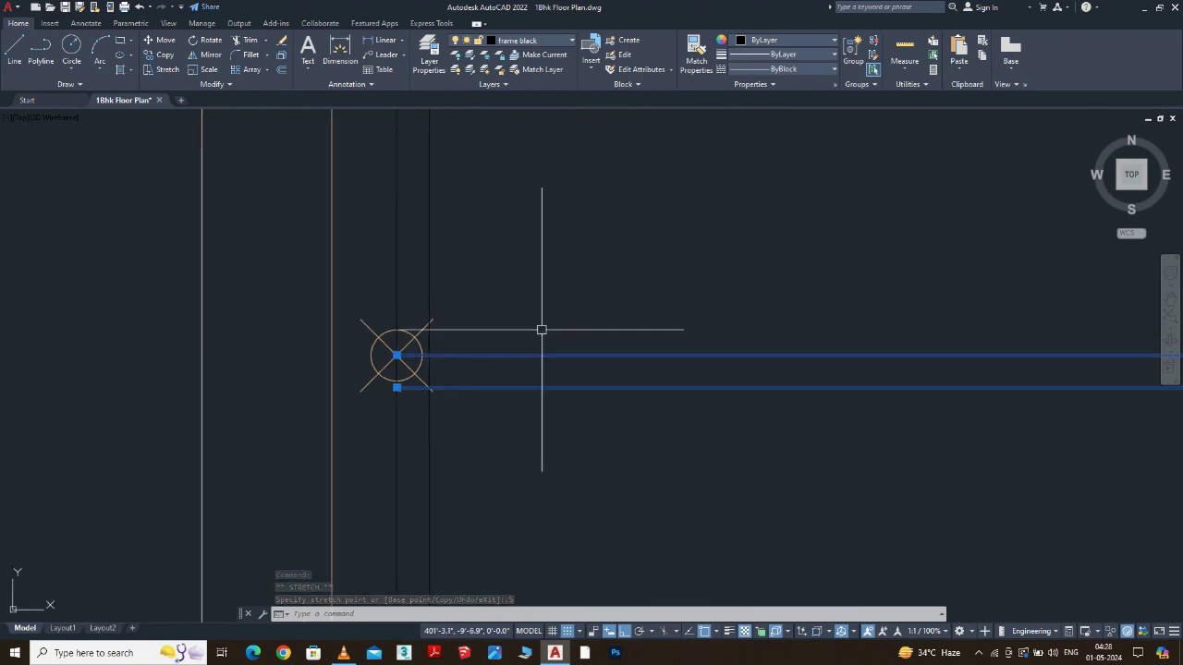
type("m")
key("Return")
type("m")
key("Return")
type("m")
key("Return")
key("Return")
key("Escape")
left_click(483, 385)
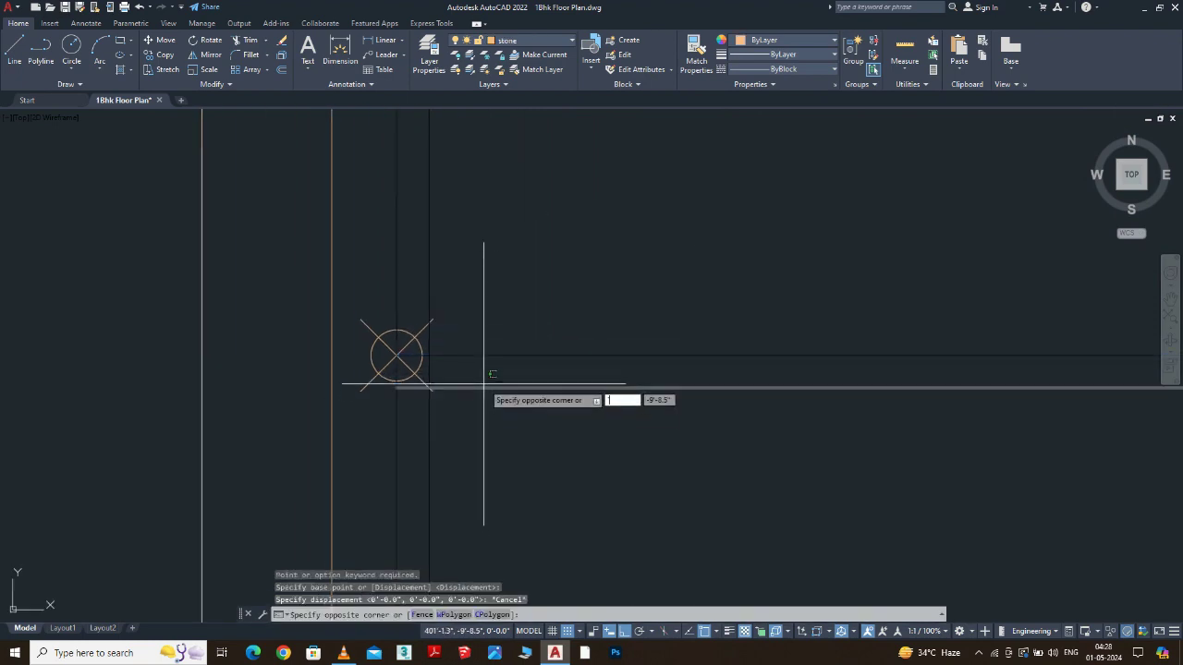
key("Escape")
key("Escape")
Move both horizontal frame lines up 0.5" so that the pair is centred on the circle marker.
left_click(483, 387)
left_click(483, 358)
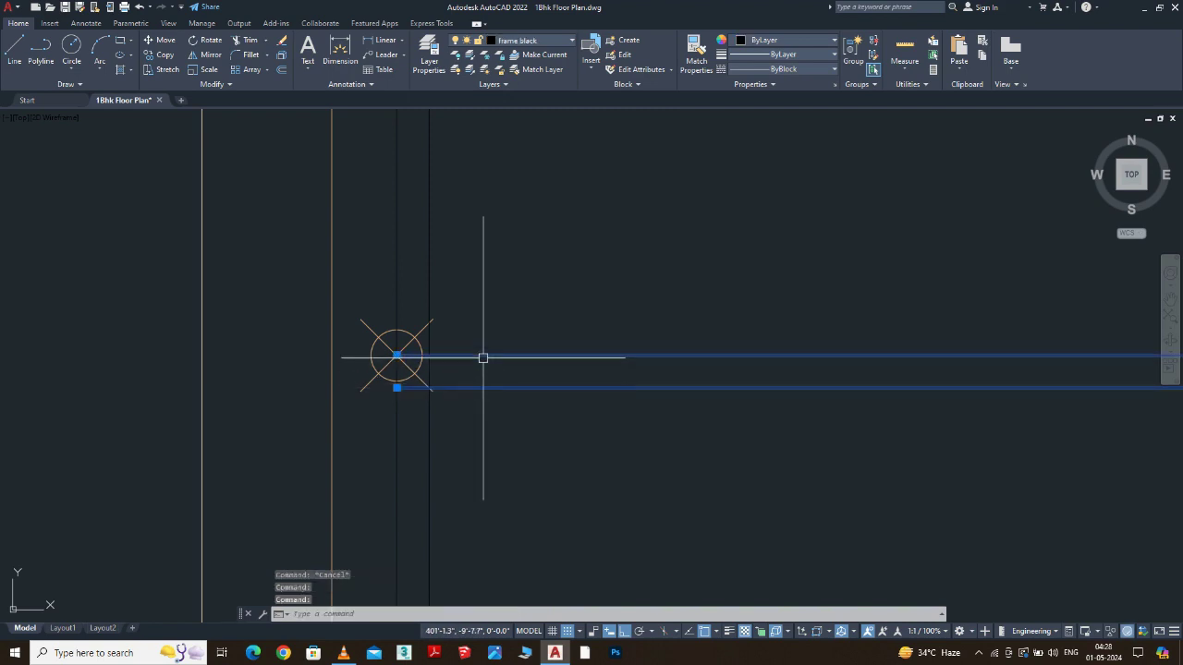
key("Return")
scroll(378, 391, "up", 4)
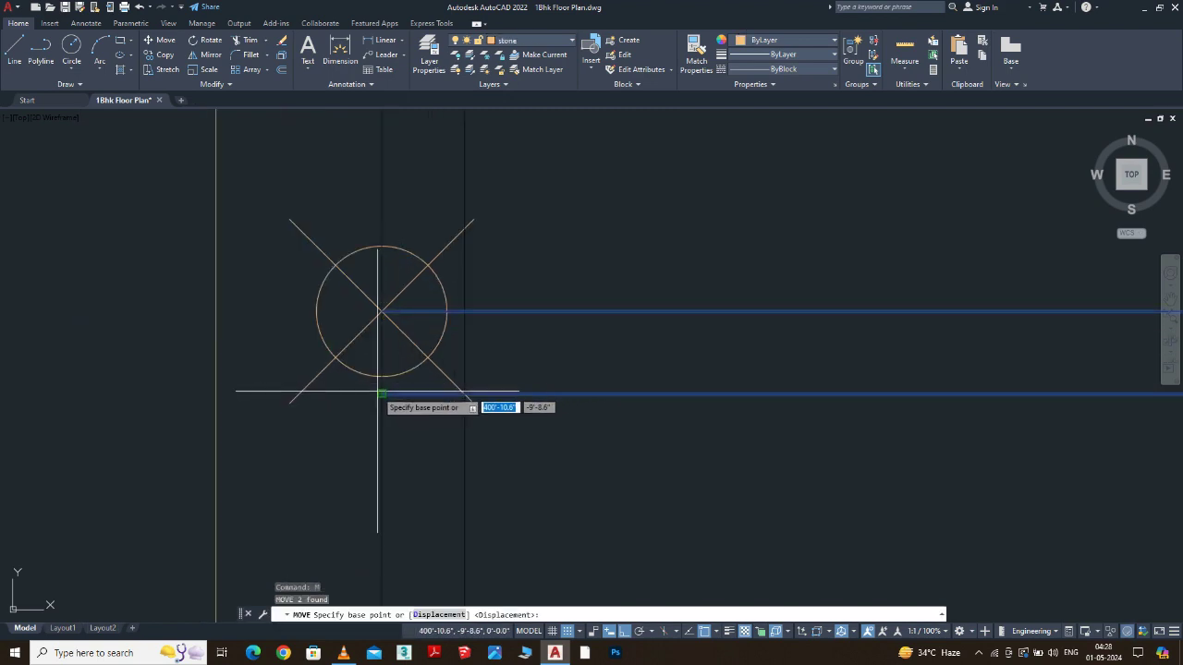
left_click(382, 394)
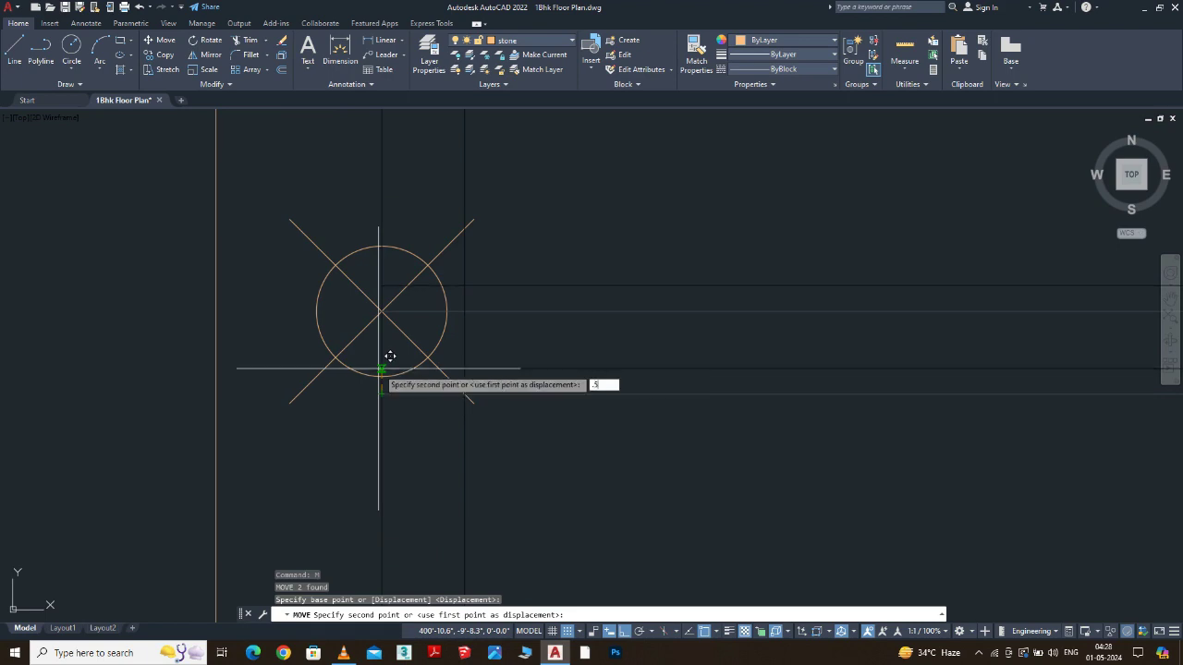
key("Return")
scroll(432, 416, "down", 4)
key("Return")
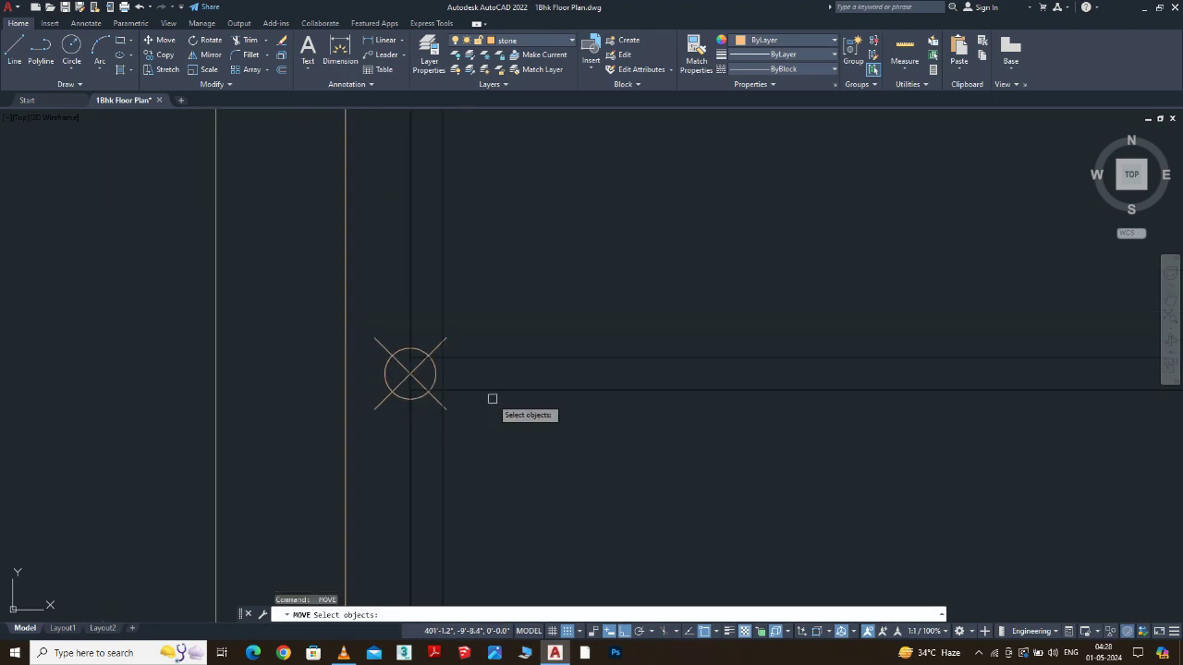
key("Escape")
Move the pair of horizontal frame lines 4'-7" straight down, from the circle marker's centre to the next marker's centre.
left_click(494, 389)
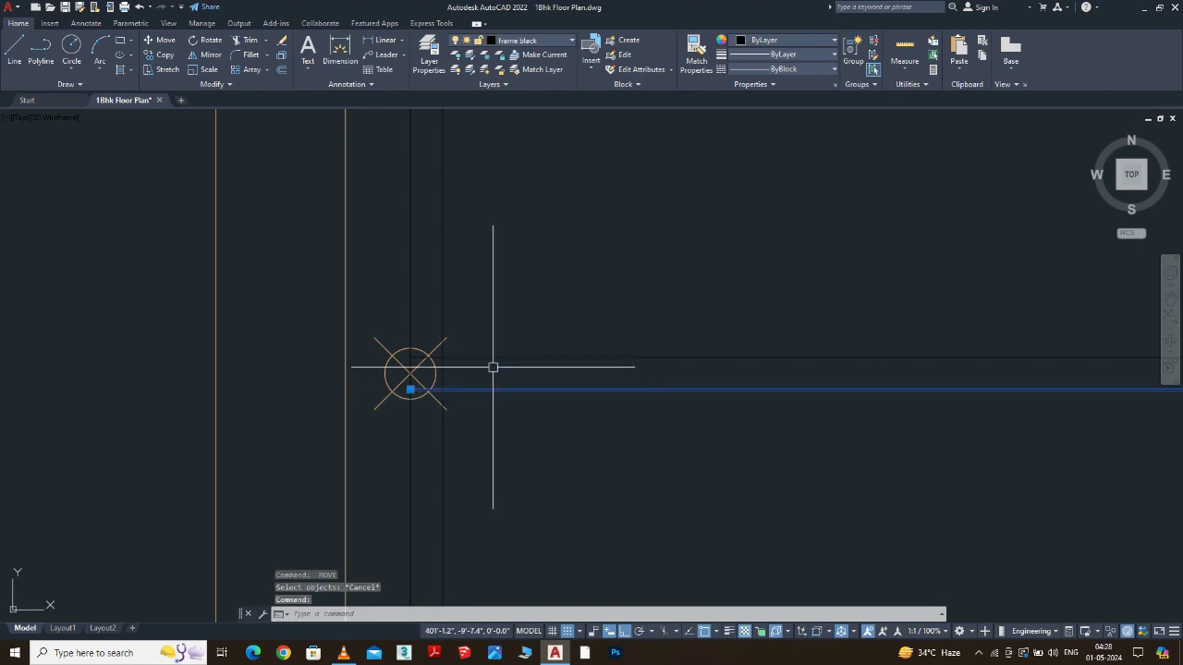
left_click(494, 359)
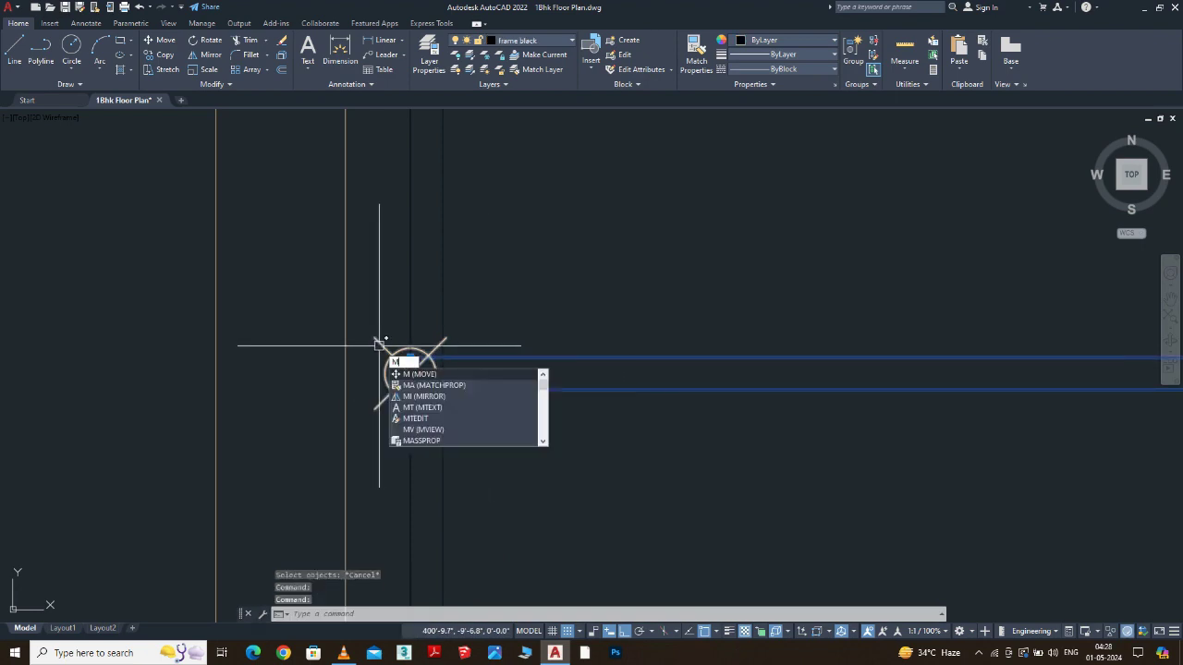
key("Return")
left_click(410, 374)
scroll(470, 317, "down", 5)
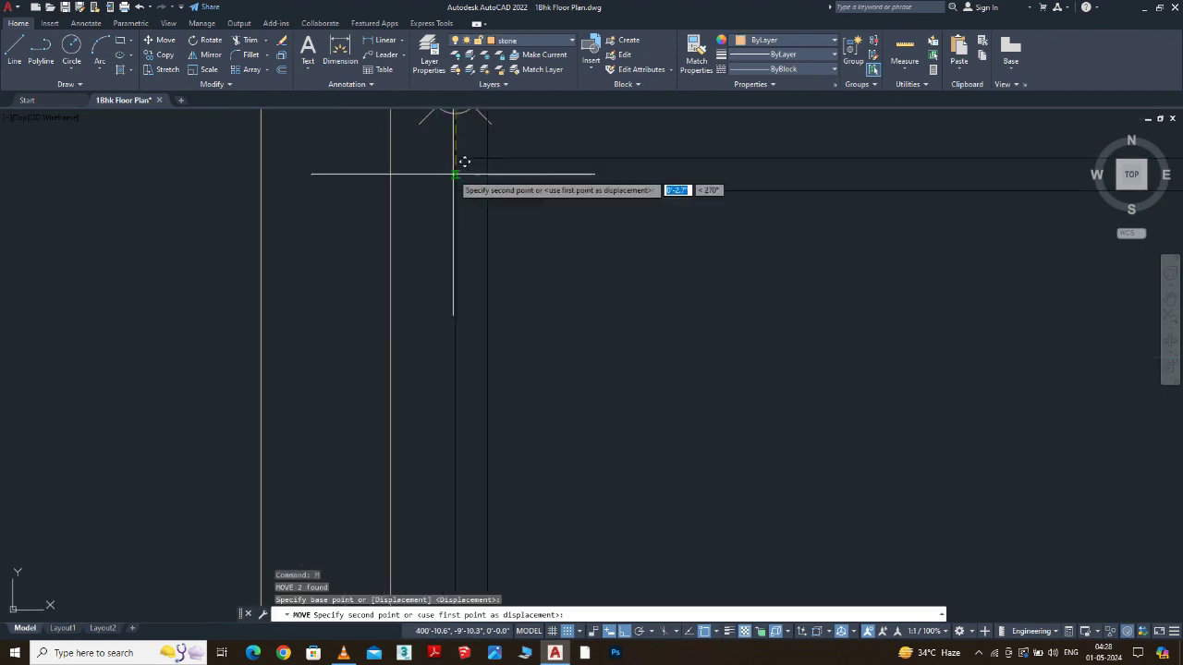
scroll(449, 443, "up", 4)
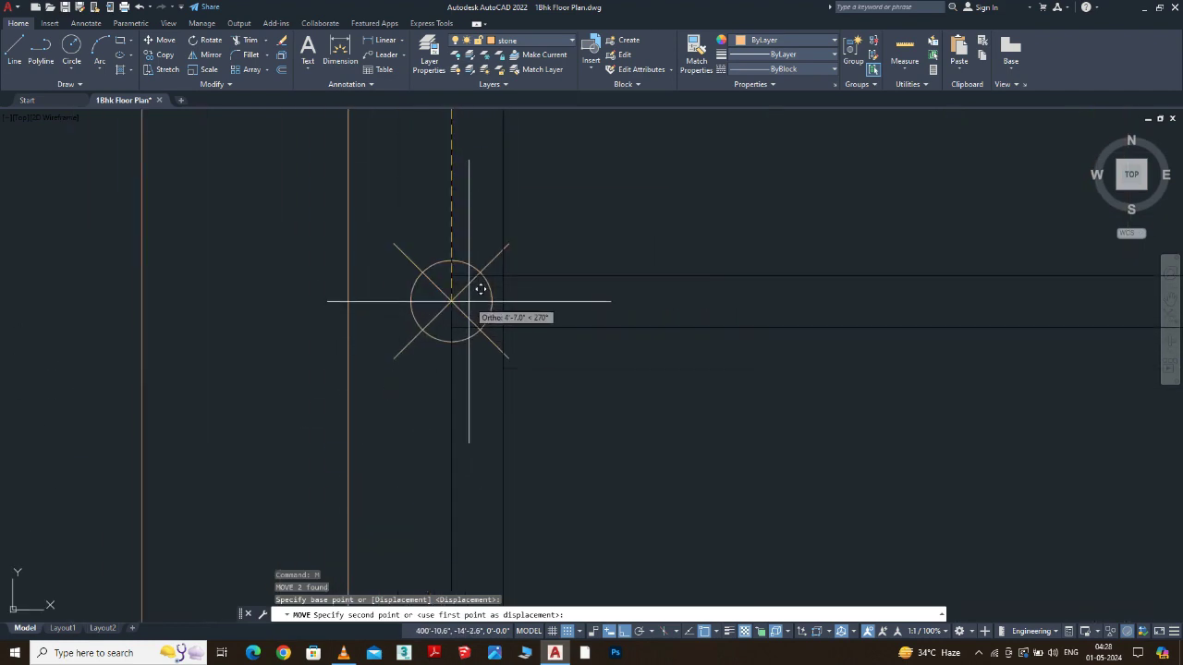
left_click(462, 391)
middle_click_drag(462, 391, 495, 184)
mouse_move(498, 400)
middle_mouse_down()
mouse_move(502, 348)
mouse_move(441, 515)
middle_mouse_up()
scroll(502, 348, "down", 2)
scroll(442, 508, "down", 2)
scroll(457, 436, "down", 2)
middle_click_drag(456, 435, 510, 462)
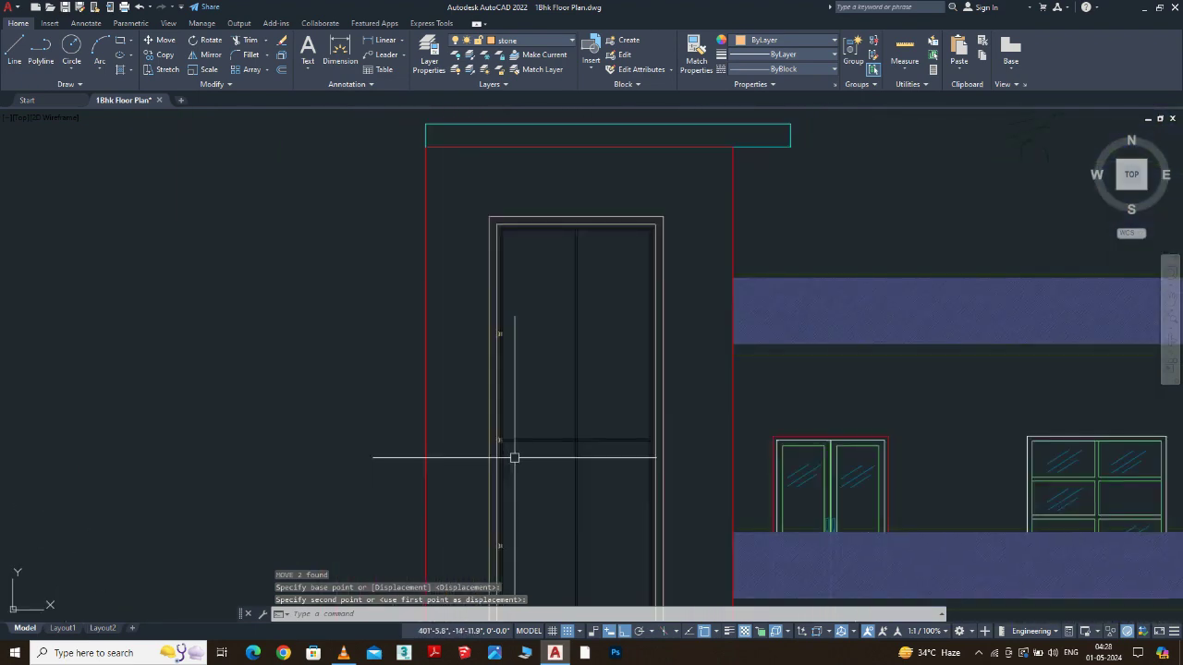
key("ctrl+z")
Copy the pair of horizontal frame lines from their circle marker's centre to the centre of the marker above.
left_click(536, 327)
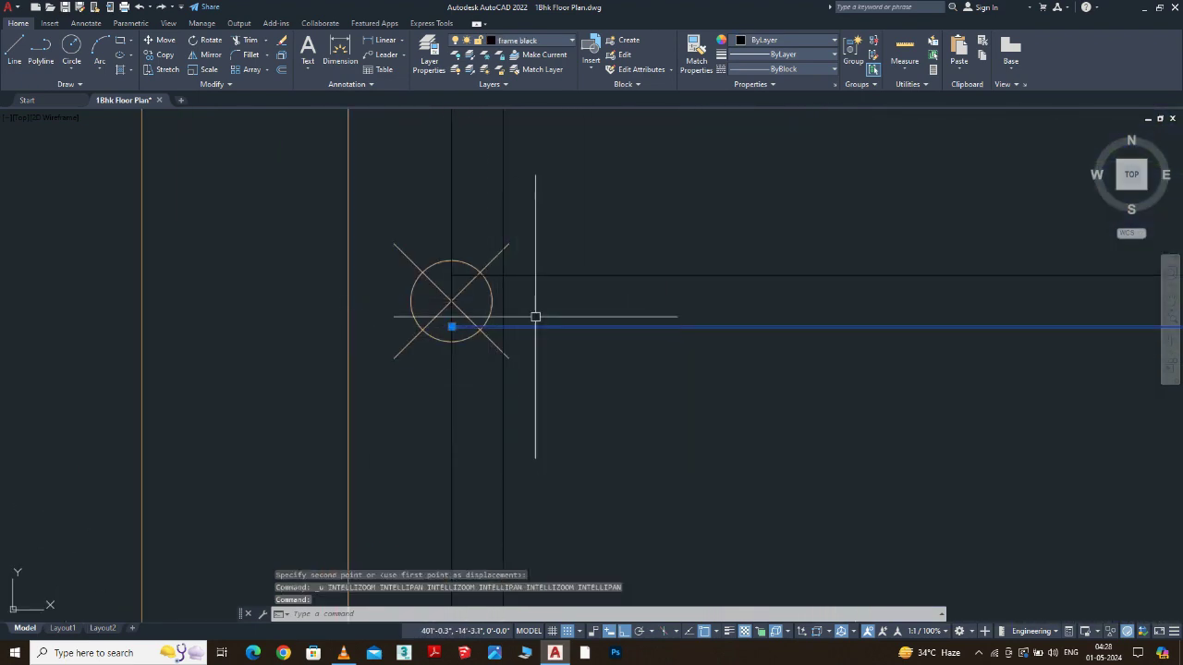
left_click(540, 276)
type("co")
key("Return")
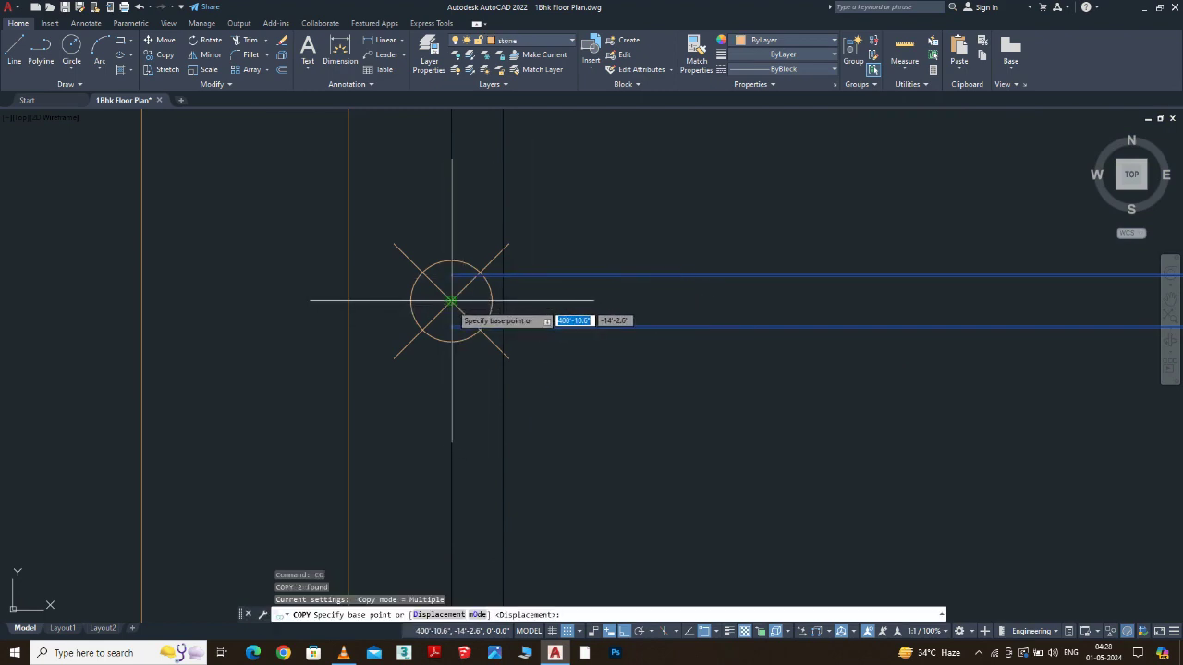
left_click(452, 302)
middle_click_drag(451, 415, 458, 243)
scroll(458, 243, "down", 1)
scroll(459, 436, "down", 2)
middle_click_drag(467, 563, 471, 335)
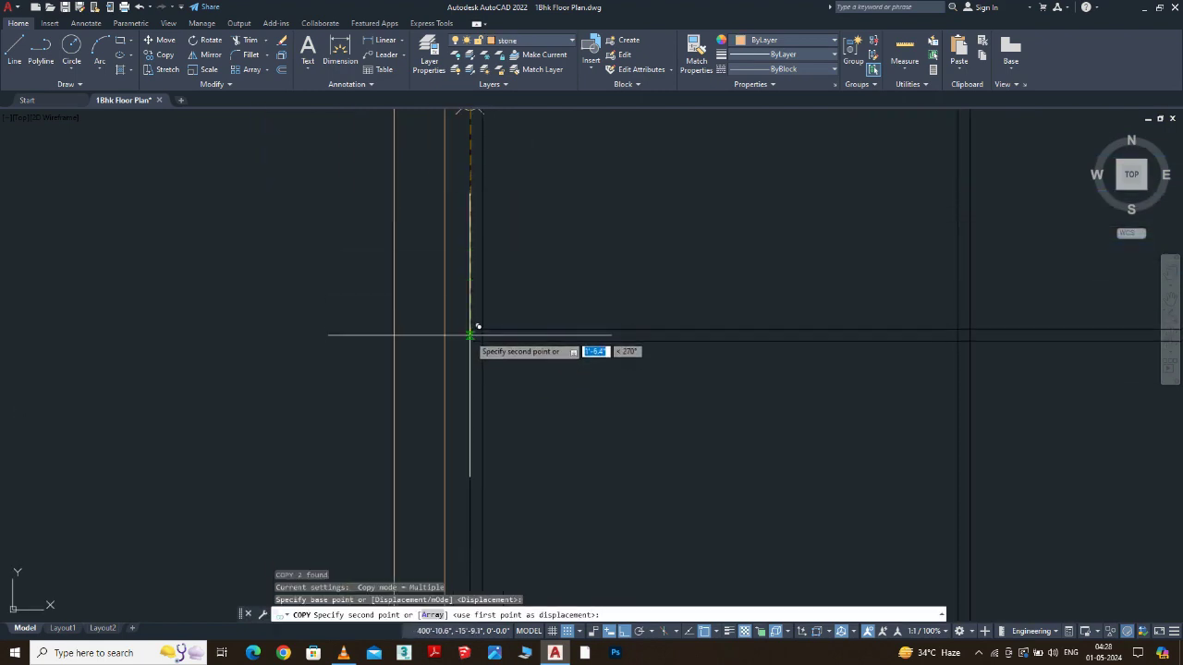
scroll(477, 327, "down", 6)
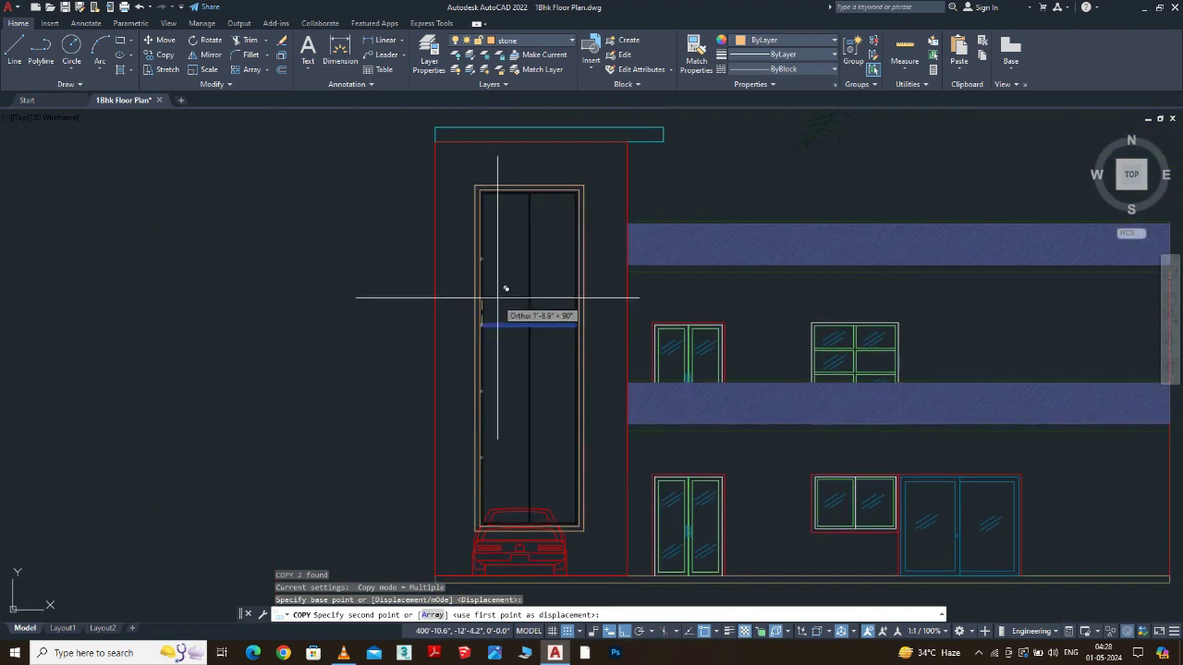
scroll(506, 289, "up", 4)
scroll(454, 161, "up", 3)
scroll(424, 156, "up", 3)
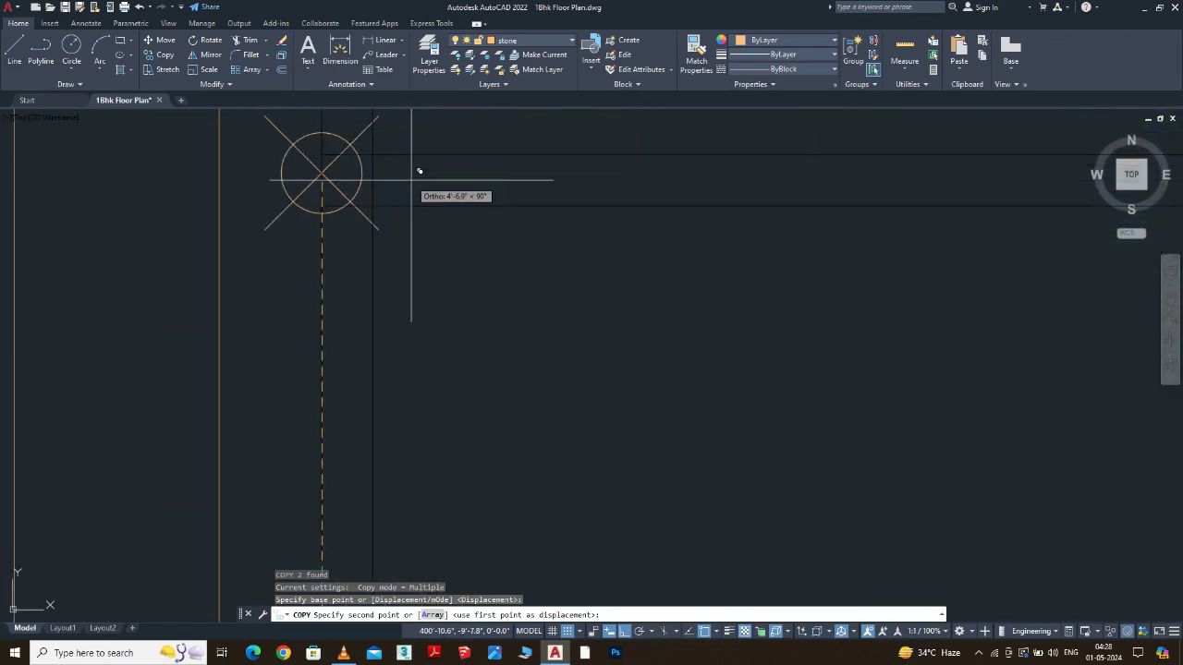
left_click(321, 173)
Place another copy of the line pair at the centre of the circle marker 4'-7" below the original pair.
middle_click_drag(355, 344, 404, 139)
scroll(378, 234, "down", 3)
scroll(409, 195, "down", 3)
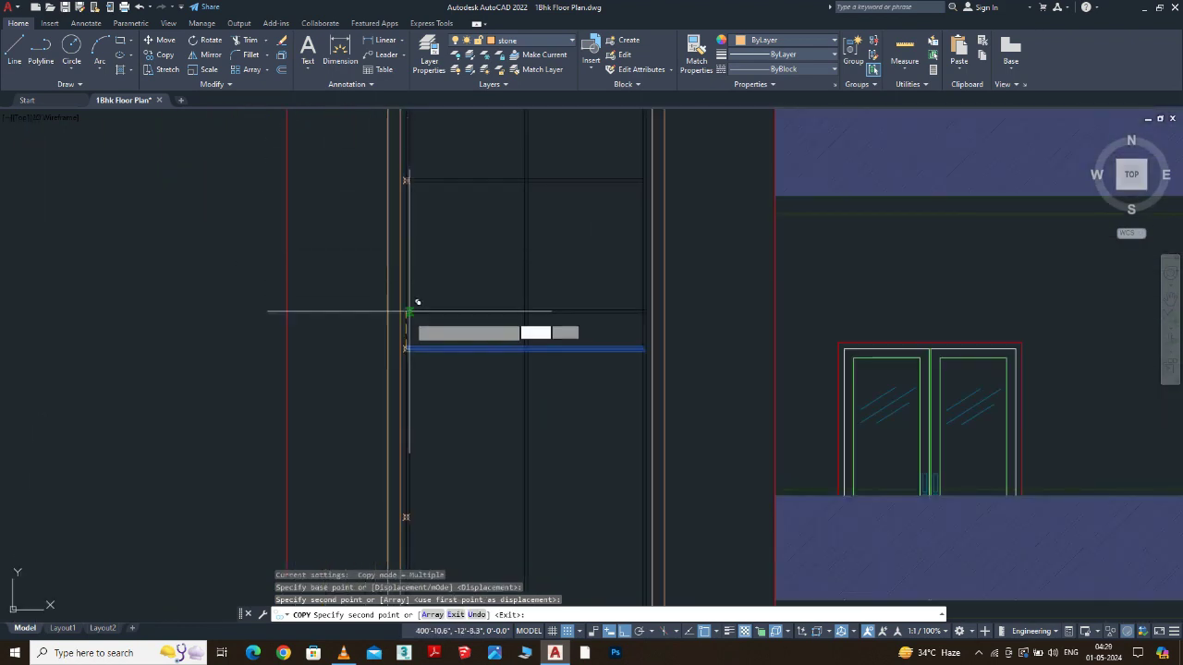
scroll(409, 387, "up", 4)
scroll(409, 382, "down", 4)
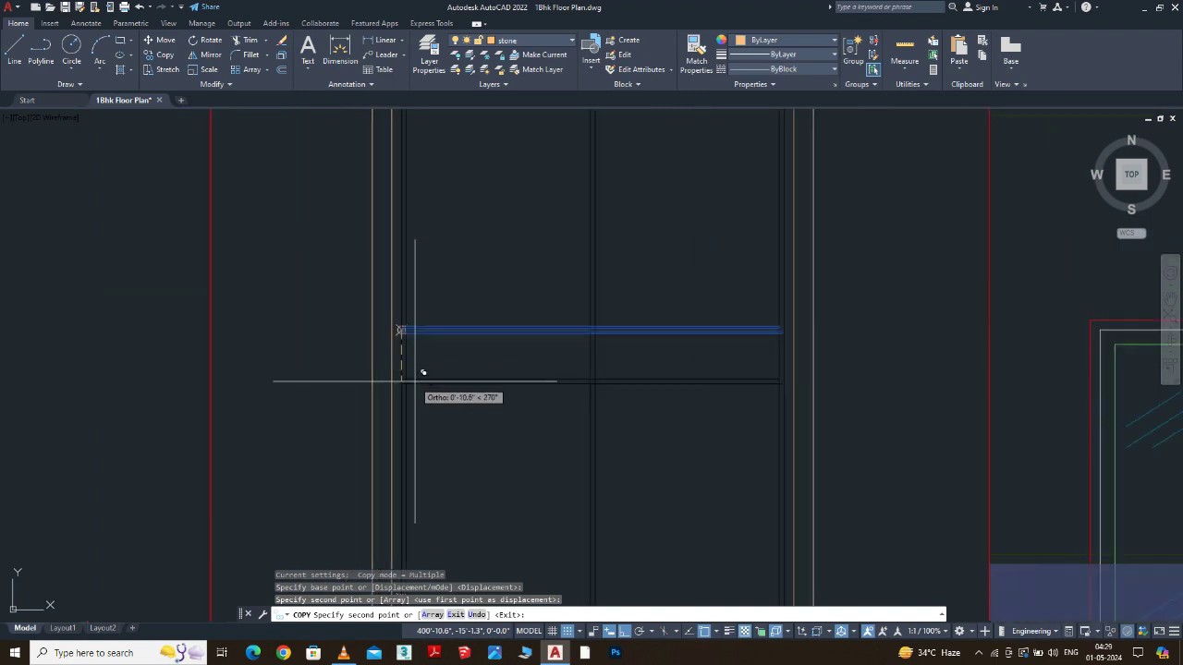
scroll(408, 381, "up", 3)
scroll(450, 268, "up", 2)
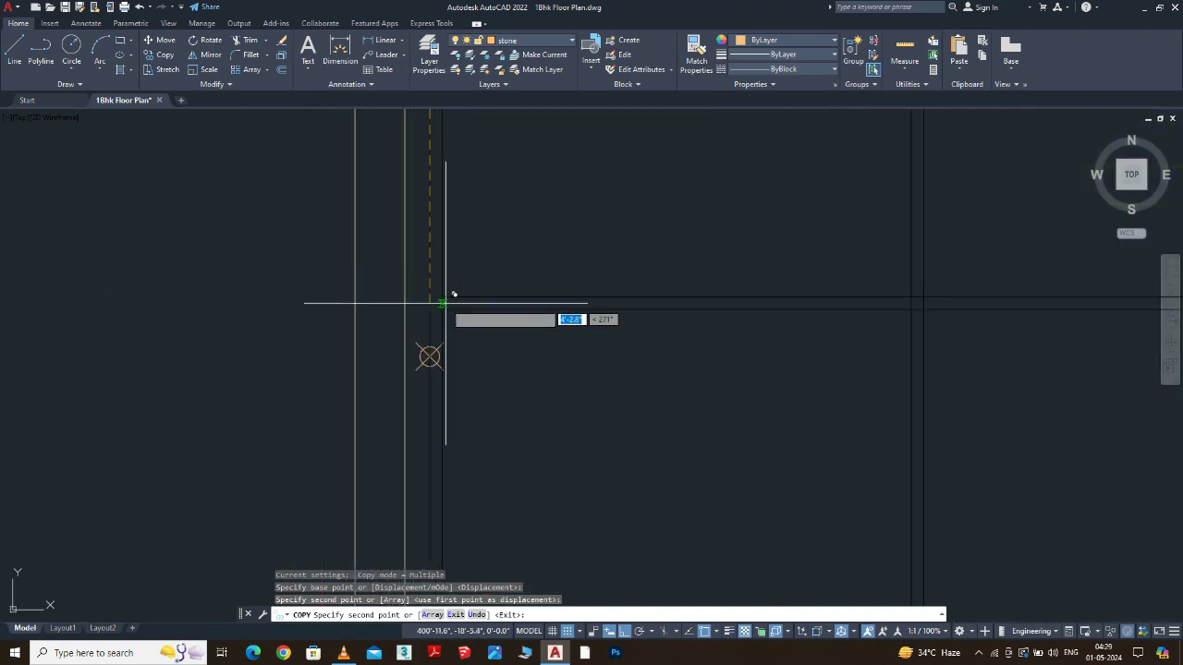
scroll(428, 353, "down", 1)
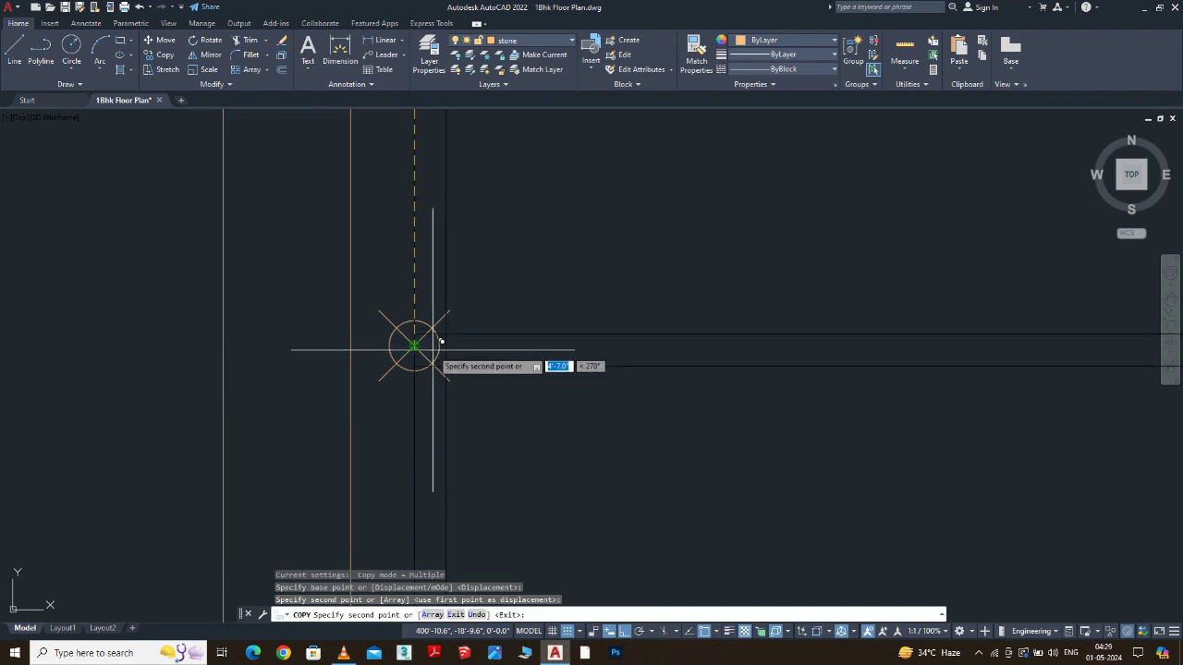
left_click(430, 348)
Place a final copy of the line pair on the lowest circle marker, 9'-2" below the original, and finish copying.
scroll(460, 423, "down", 2)
middle_click_drag(461, 420, 487, 239)
scroll(335, 391, "down", 2)
middle_click_drag(336, 391, 335, 126)
scroll(336, 129, "down", 5)
scroll(357, 285, "up", 4)
scroll(363, 307, "up", 3)
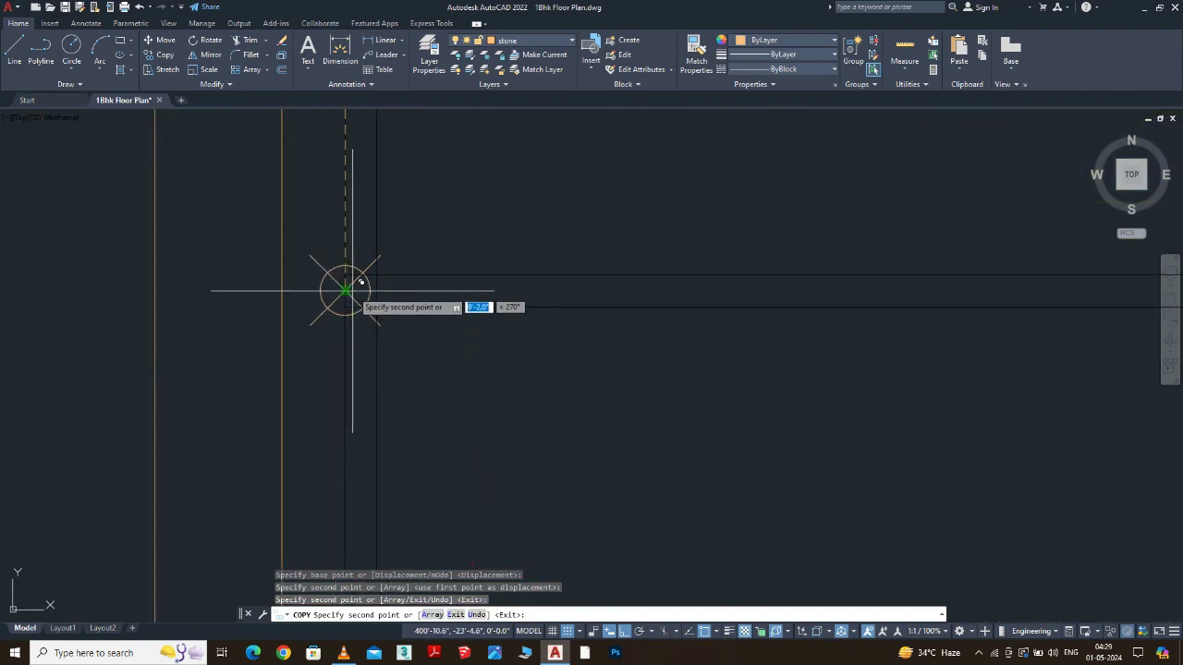
left_click(345, 291)
scroll(549, 311, "down", 5)
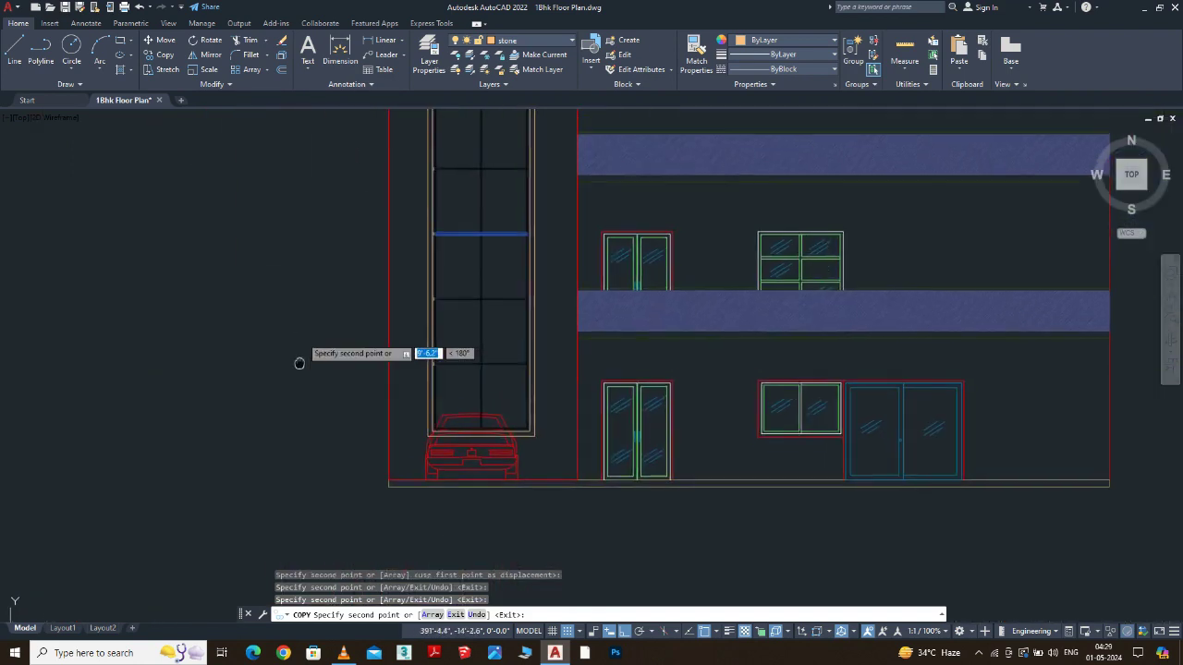
middle_click_drag(300, 363, 295, 404)
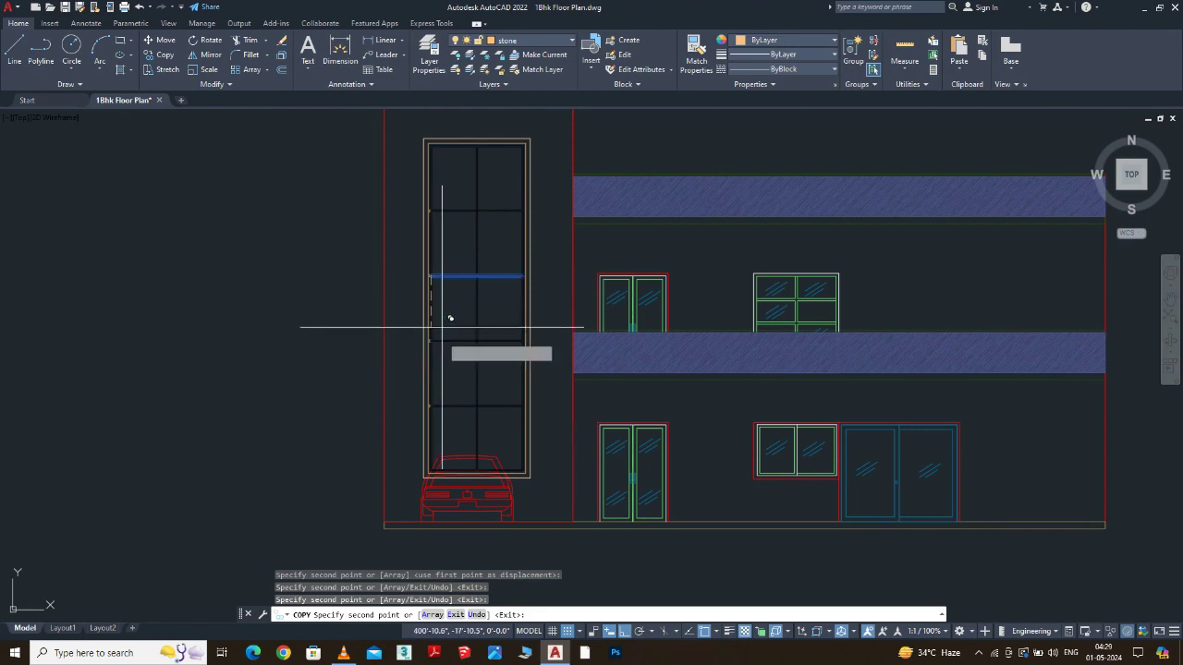
key("Return")
Erase the crossed circle markers at the left ends of the horizontal frame bars.
scroll(428, 351, "up", 6)
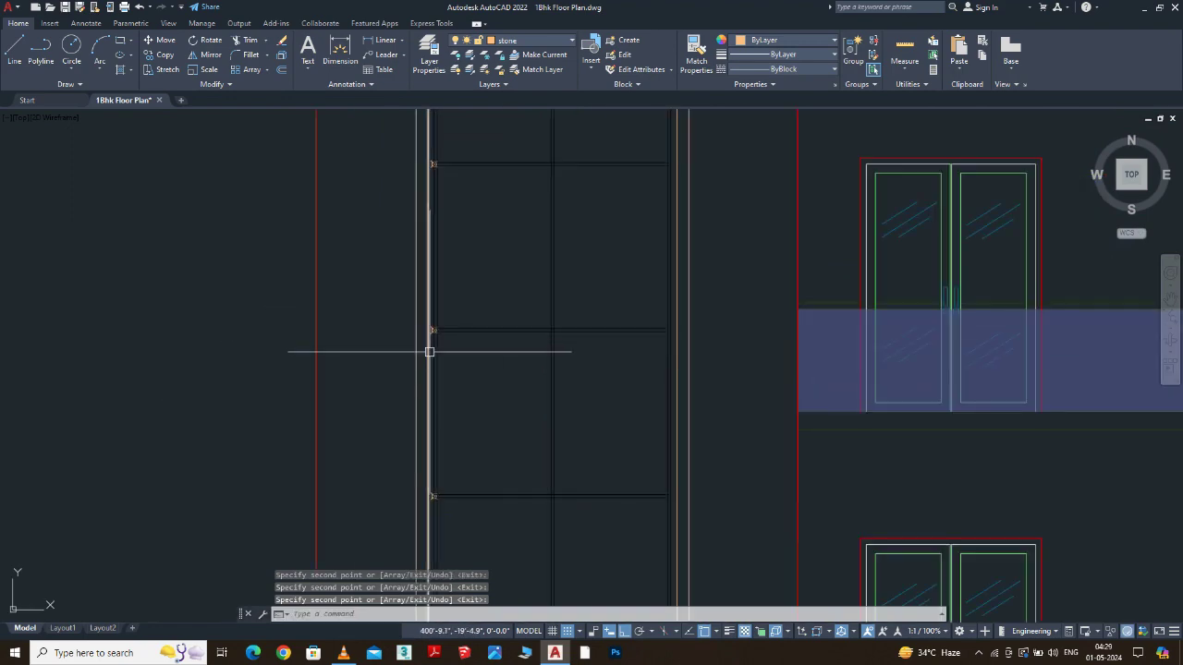
key("Delete")
scroll(421, 280, "down", 3)
middle_click_drag(421, 280, 430, 124)
scroll(432, 453, "down", 1)
middle_click_drag(431, 452, 437, 148)
scroll(439, 383, "up", 4)
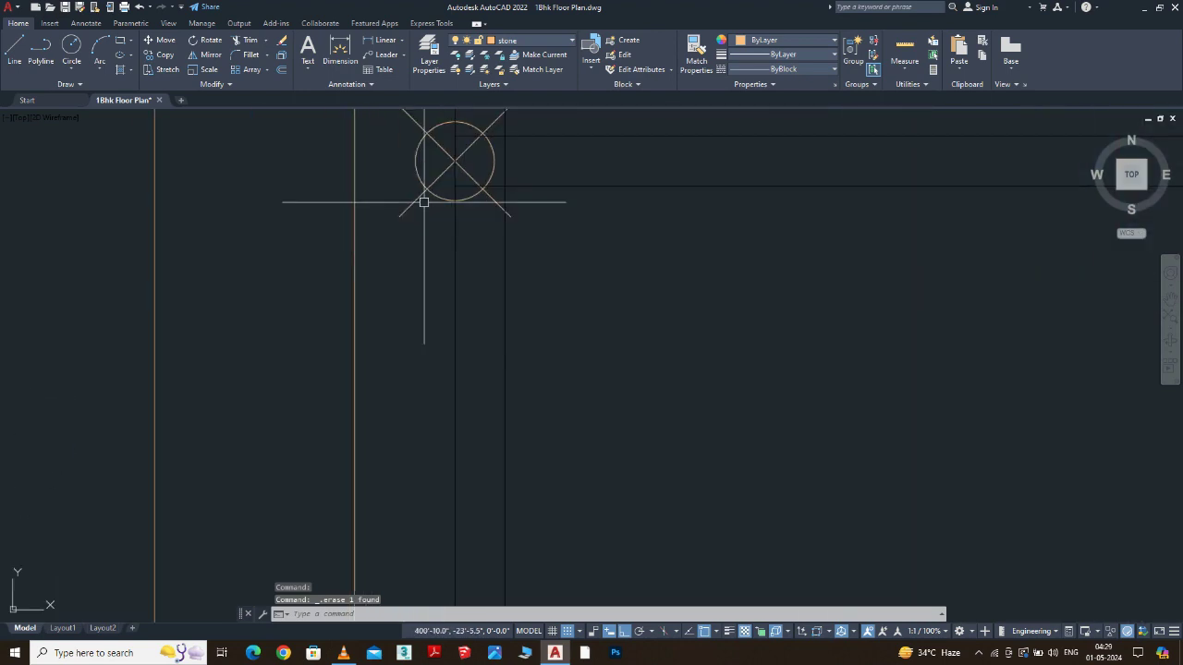
scroll(425, 283, "down", 4)
mouse_move(425, 283)
middle_mouse_down()
mouse_move(430, 386)
mouse_move(431, 323)
middle_mouse_up()
scroll(360, 373, "up", 5)
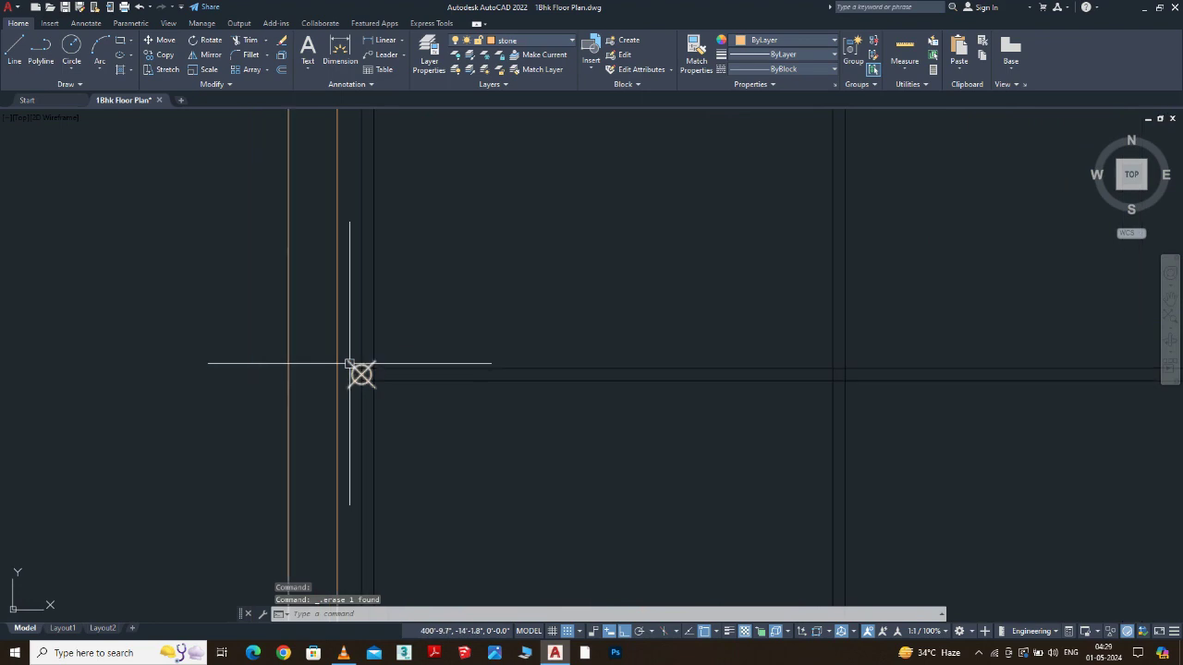
scroll(401, 324, "down", 4)
scroll(351, 377, "up", 4)
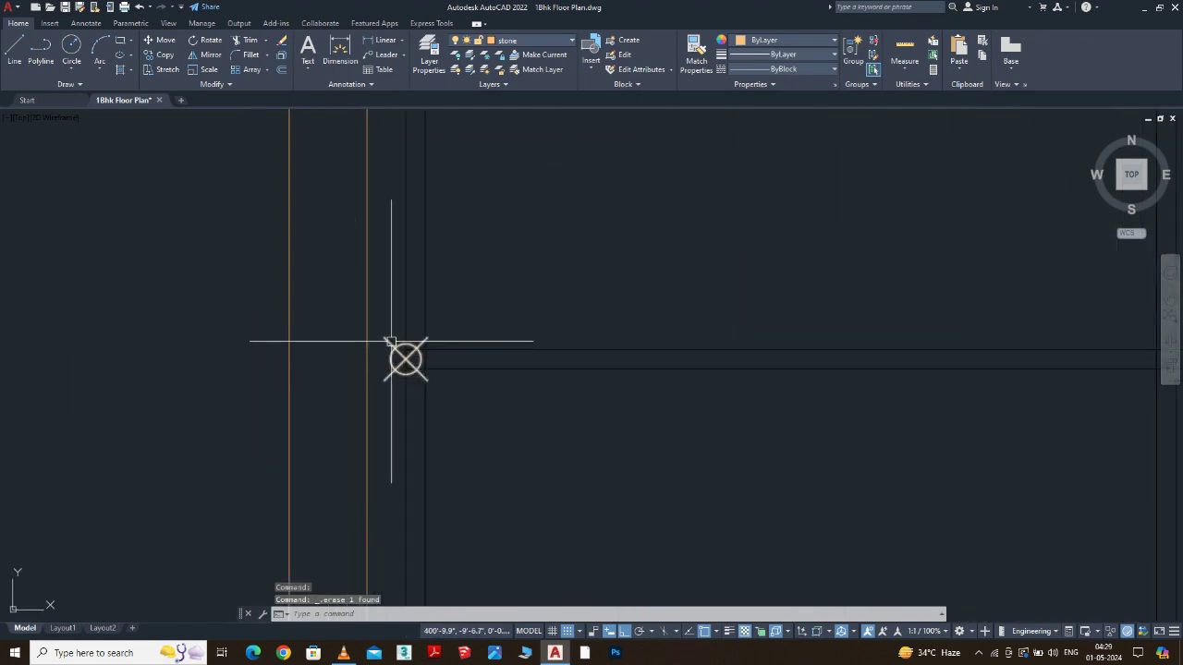
key("Return")
key("Escape")
Trim the overlapping lines where the uppermost horizontal bar meets the left side of the tower window frame.
type("tr")
key("Return")
scroll(409, 354, "up", 5)
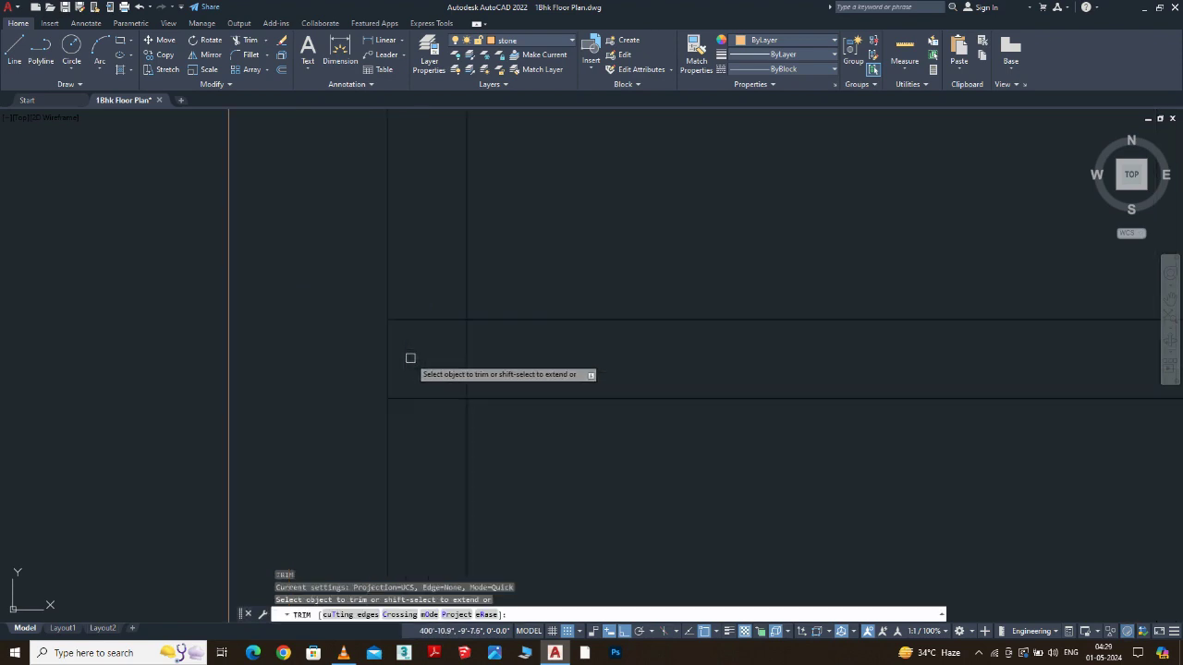
left_click(454, 355)
left_click(482, 346)
left_click(441, 397)
scroll(407, 359, "down", 4)
scroll(428, 372, "down", 5)
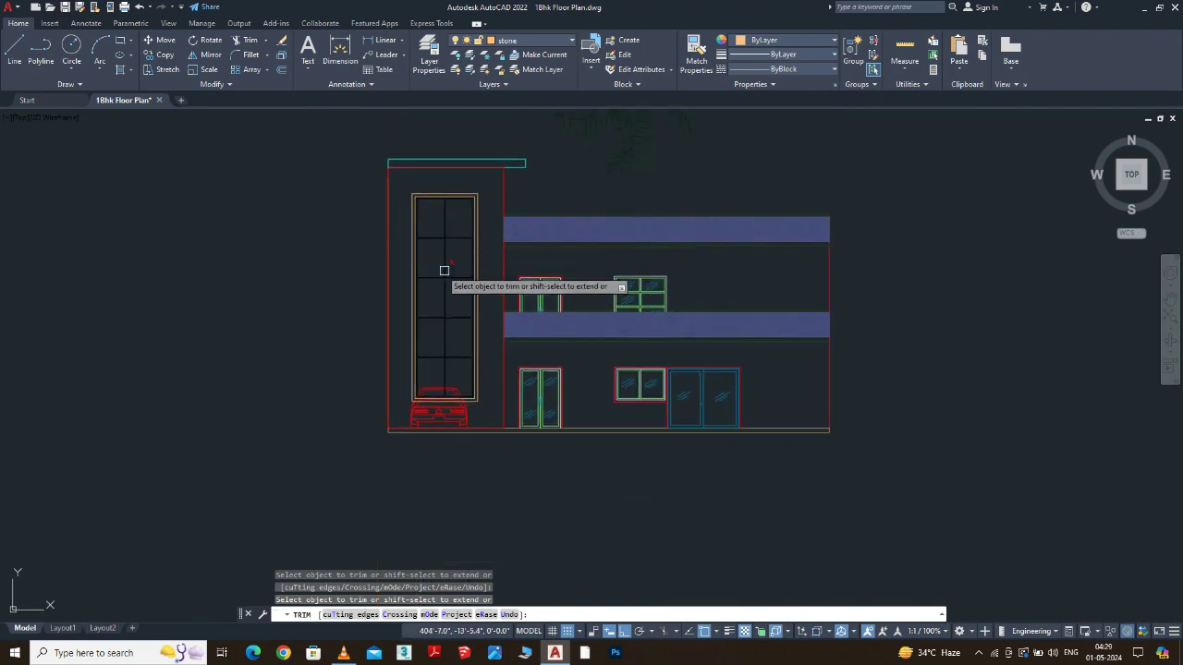
Trim the uppermost bar's joints at the centre mullion and at the right side of the window frame.
scroll(407, 235, "up", 8)
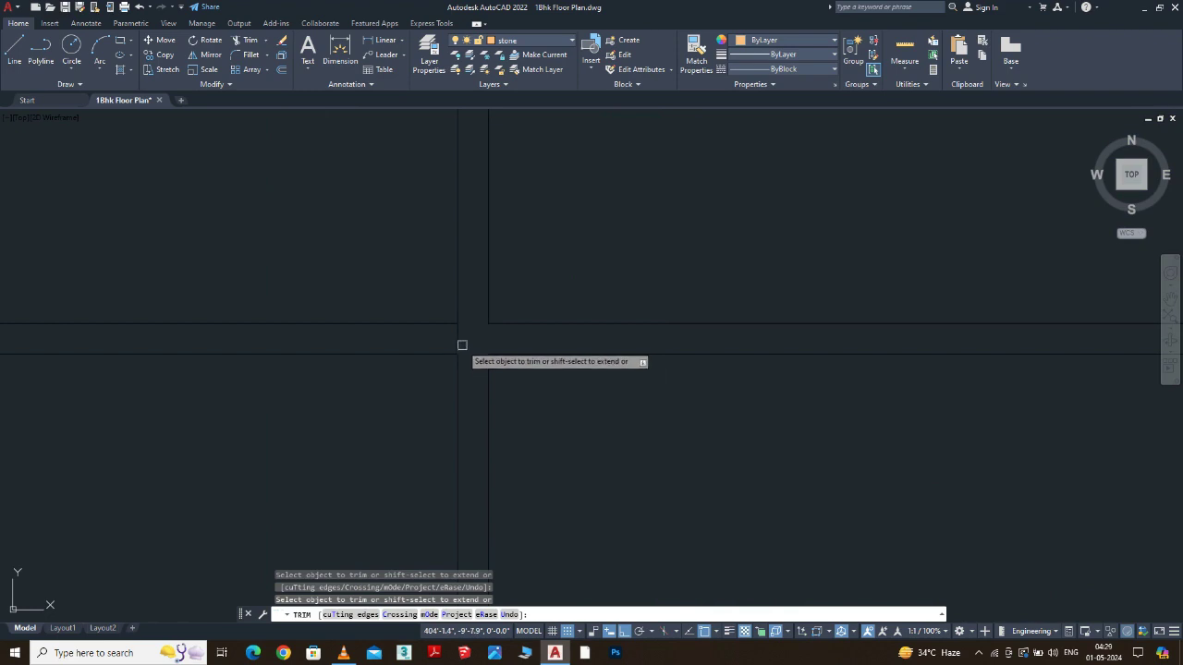
scroll(457, 248, "down", 4)
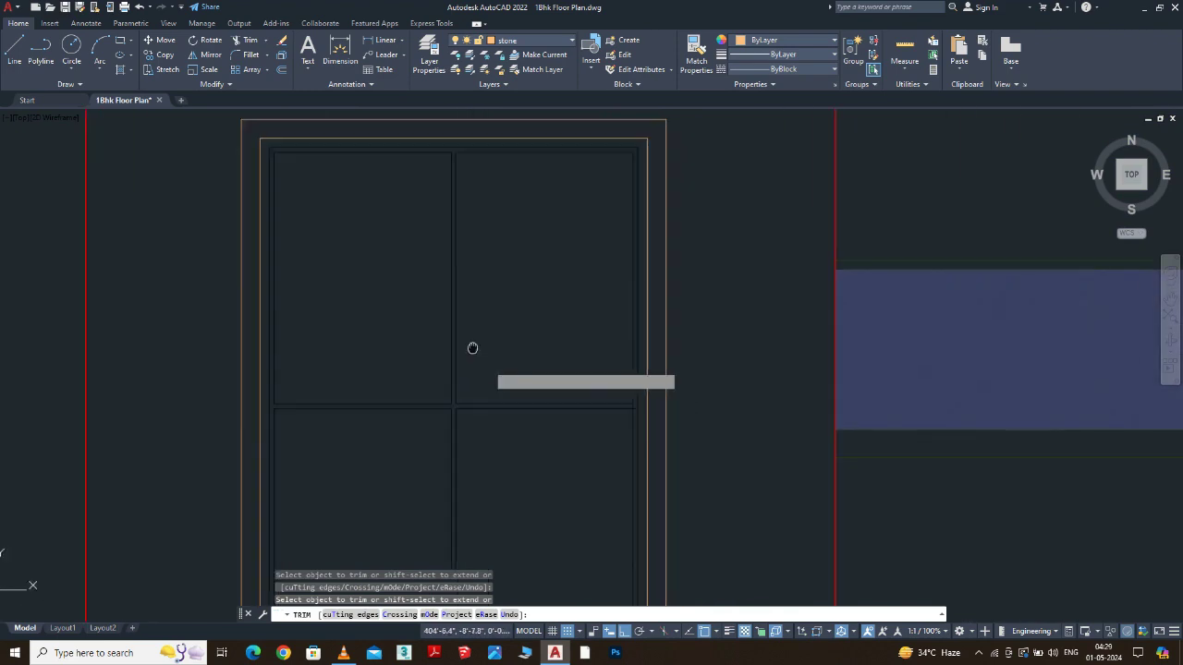
scroll(602, 379, "up", 5)
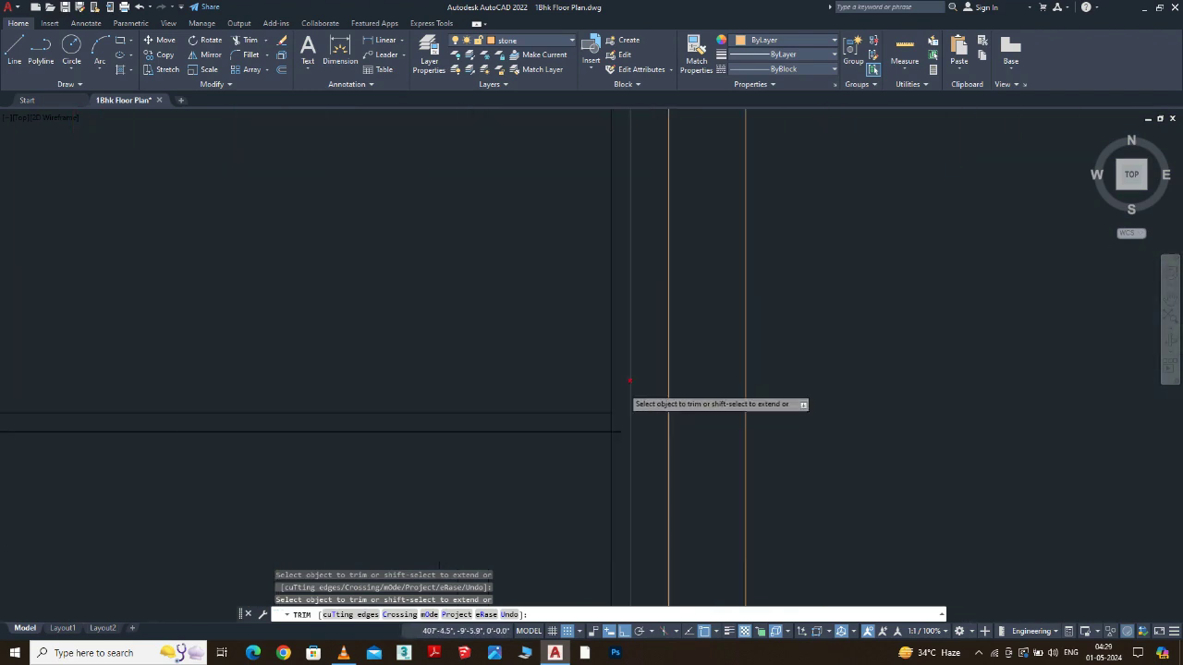
scroll(613, 405, "up", 3)
left_click(610, 452)
scroll(641, 306, "down", 5)
Trim the second horizontal bar from the top flush with the inner frame lines at its left and right ends.
middle_click_drag(456, 442, 602, 418)
scroll(457, 444, "down", 1)
middle_click_drag(397, 378, 568, 386)
scroll(556, 381, "up", 2)
scroll(552, 382, "down", 4)
scroll(551, 383, "up", 1)
middle_click_drag(555, 444, 479, 262)
scroll(479, 263, "up", 4)
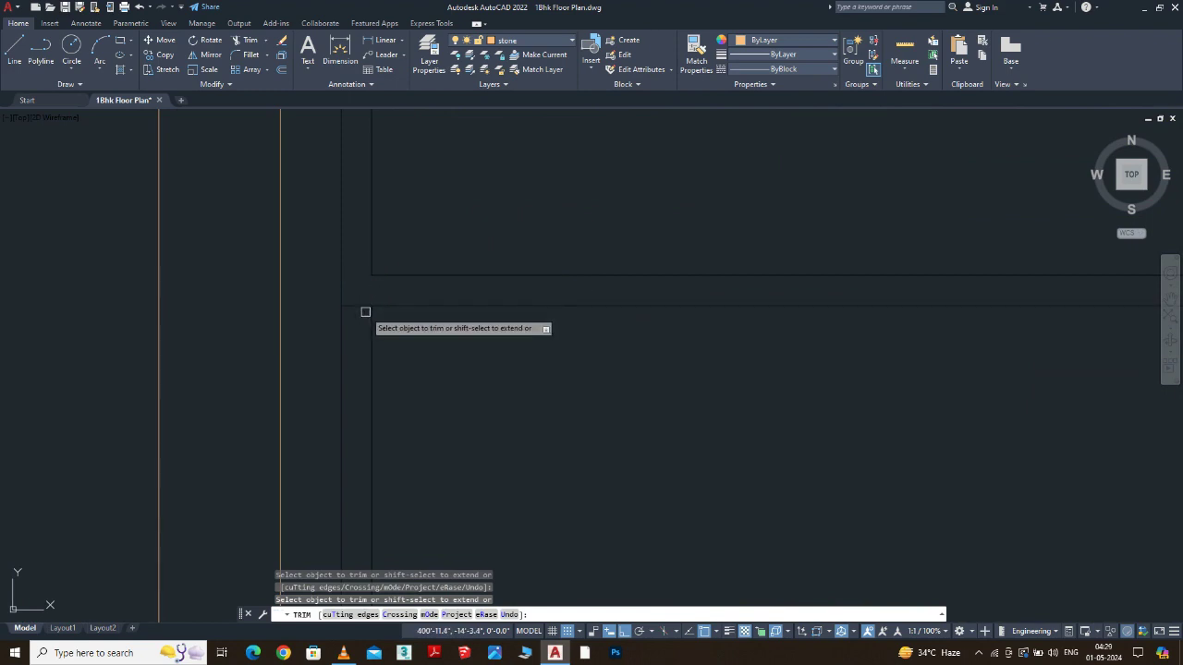
scroll(363, 308, "down", 3)
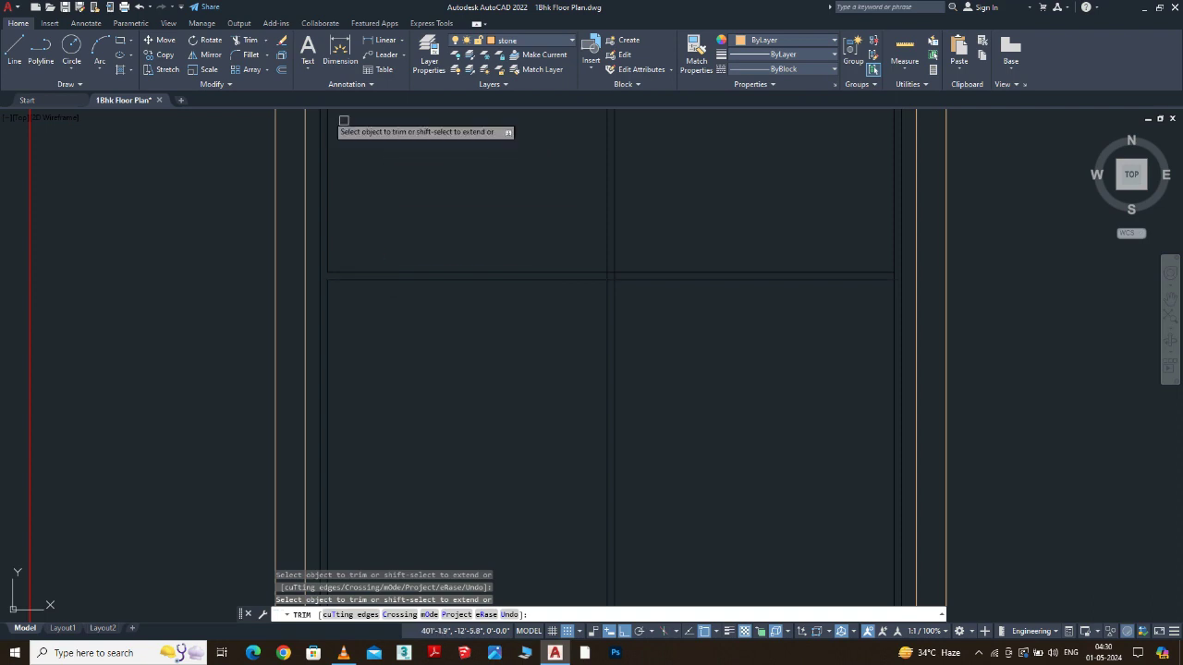
scroll(370, 151, "down", 2)
scroll(694, 230, "up", 7)
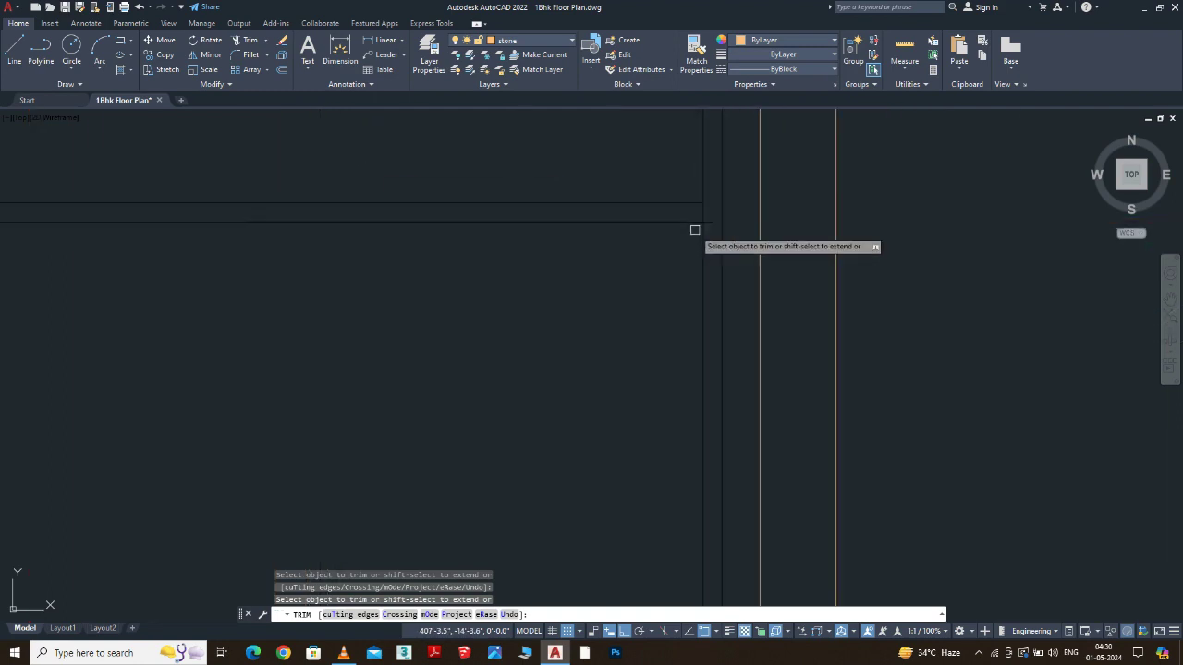
left_click(717, 219)
scroll(684, 268, "down", 2)
Trim the third horizontal bar's right-end joint and the crossing lines where it meets the centre mullion.
middle_click_drag(656, 517, 640, 161)
scroll(652, 162, "down", 6)
scroll(678, 296, "up", 8)
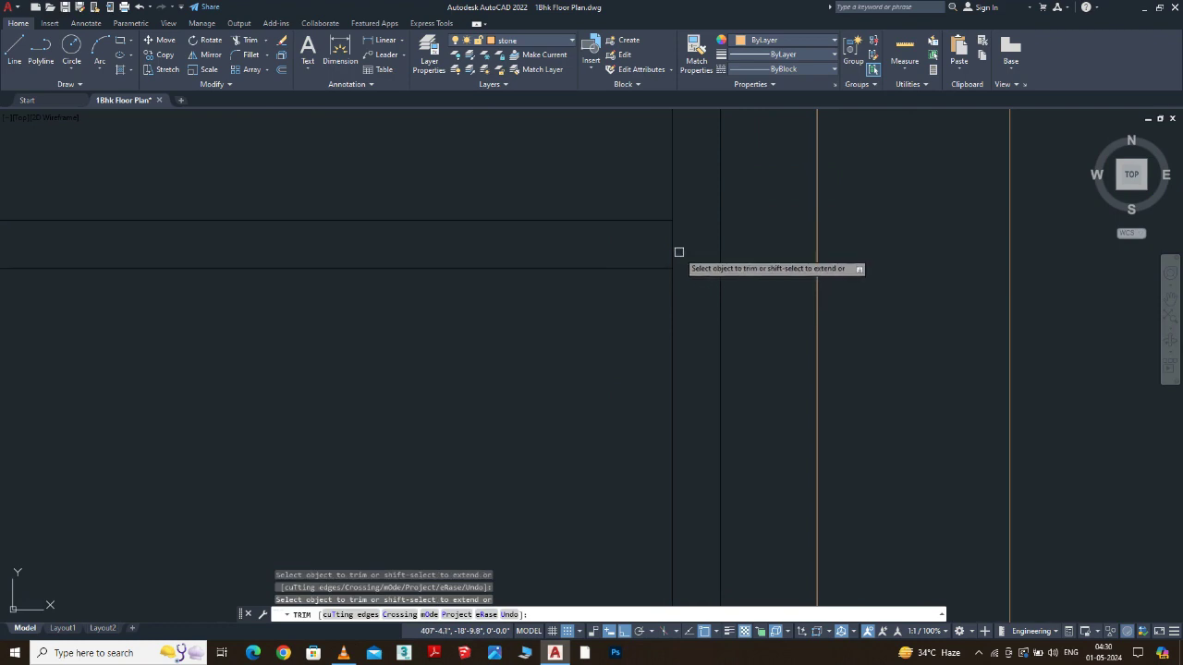
scroll(674, 266, "down", 6)
middle_click_drag(588, 361, 686, 286)
middle_click_drag(316, 193, 417, 327)
scroll(426, 335, "up", 6)
scroll(426, 336, "up", 2)
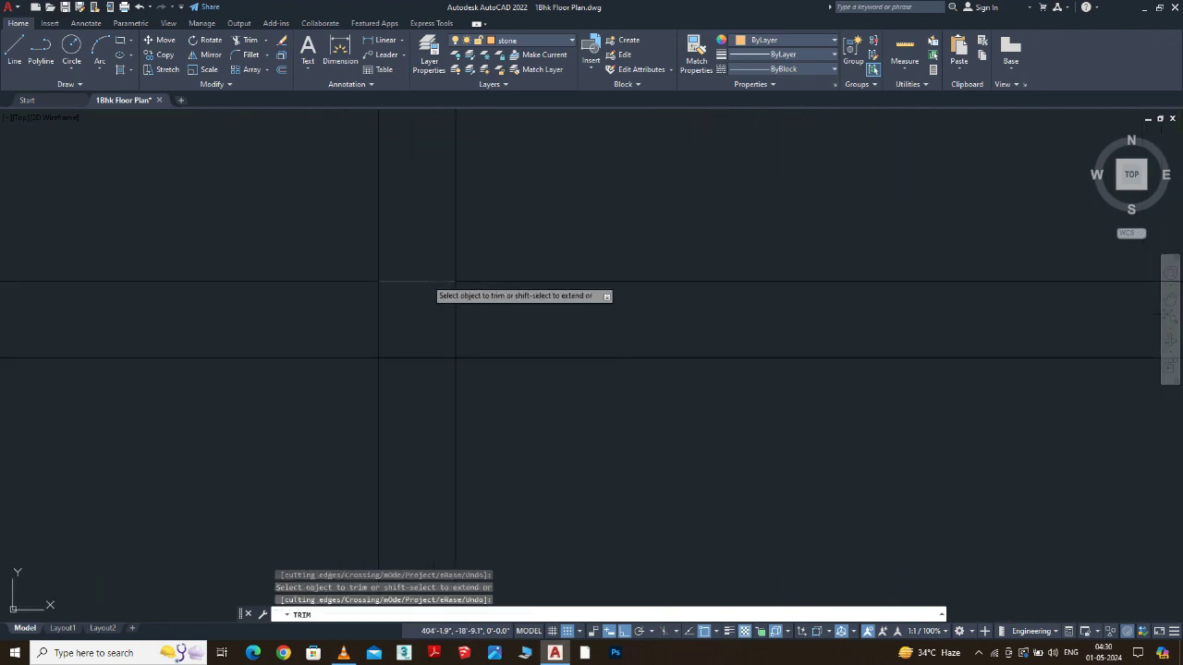
left_click(431, 350)
left_click_drag(364, 319, 363, 319)
Trim away the crossing line segments where the second horizontal bar meets the centre mullion.
scroll(395, 322, "down", 8)
middle_click_drag(389, 178, 444, 453)
scroll(444, 453, "down", 4)
scroll(459, 242, "up", 6)
scroll(458, 242, "up", 2)
mouse_move(396, 348)
left_mouse_down()
mouse_move(350, 342)
mouse_move(365, 365)
left_mouse_up()
left_click(363, 329)
Trim away the crossing line segments where the lowest horizontal bar meets the centre mullion.
scroll(415, 234, "down", 10)
middle_click_drag(412, 329, 469, 204)
scroll(465, 255, "up", 7)
scroll(499, 429, "up", 5)
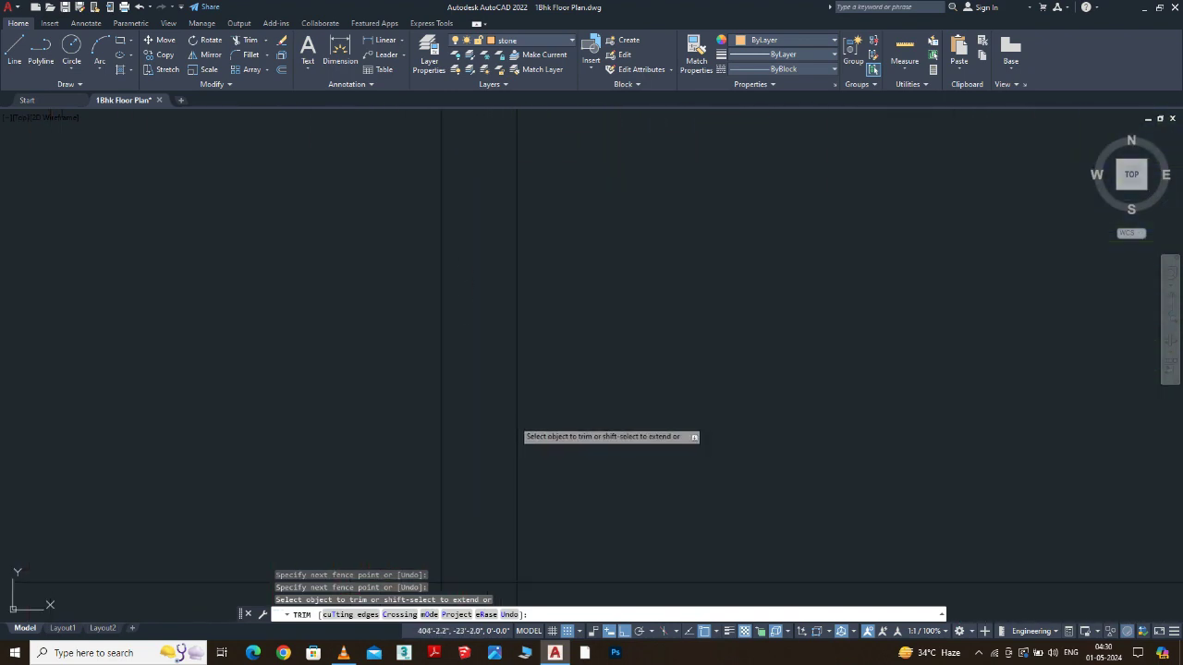
left_click_drag(562, 439, 437, 435)
scroll(477, 341, "down", 8)
middle_click_drag(502, 214, 512, 461)
middle_click_drag(497, 194, 505, 383)
middle_click_drag(528, 160, 524, 329)
scroll(547, 343, "down", 6)
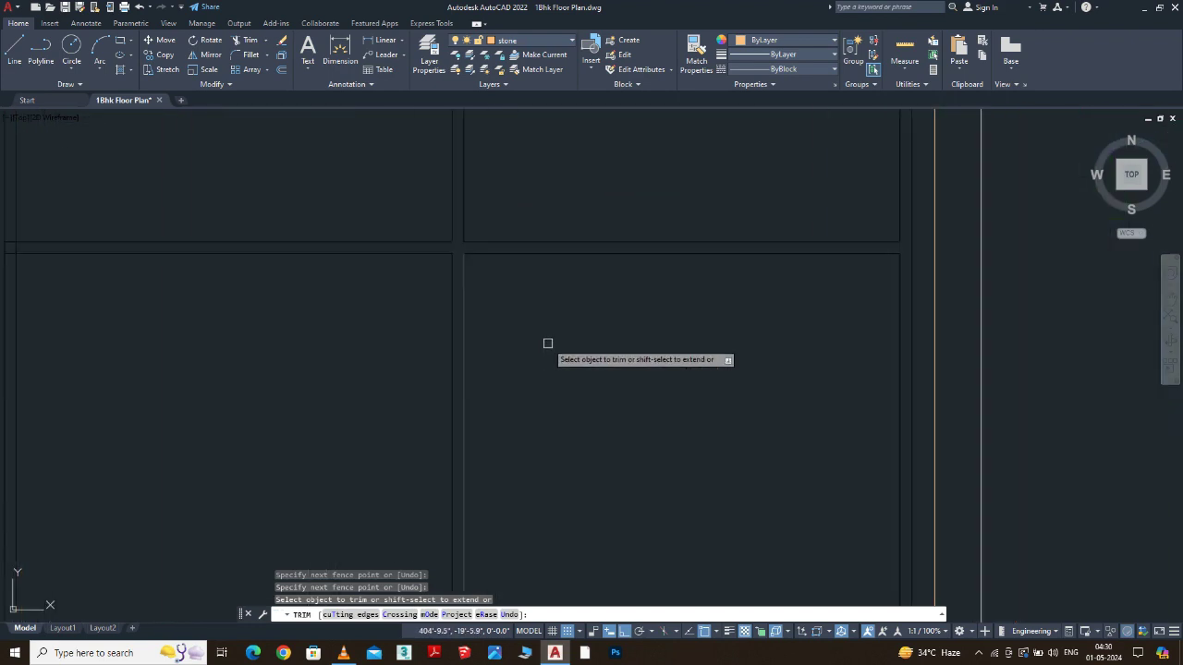
Trim the lowest horizontal bar's joints with the left and right sides of the window frame.
scroll(510, 325, "up", 4)
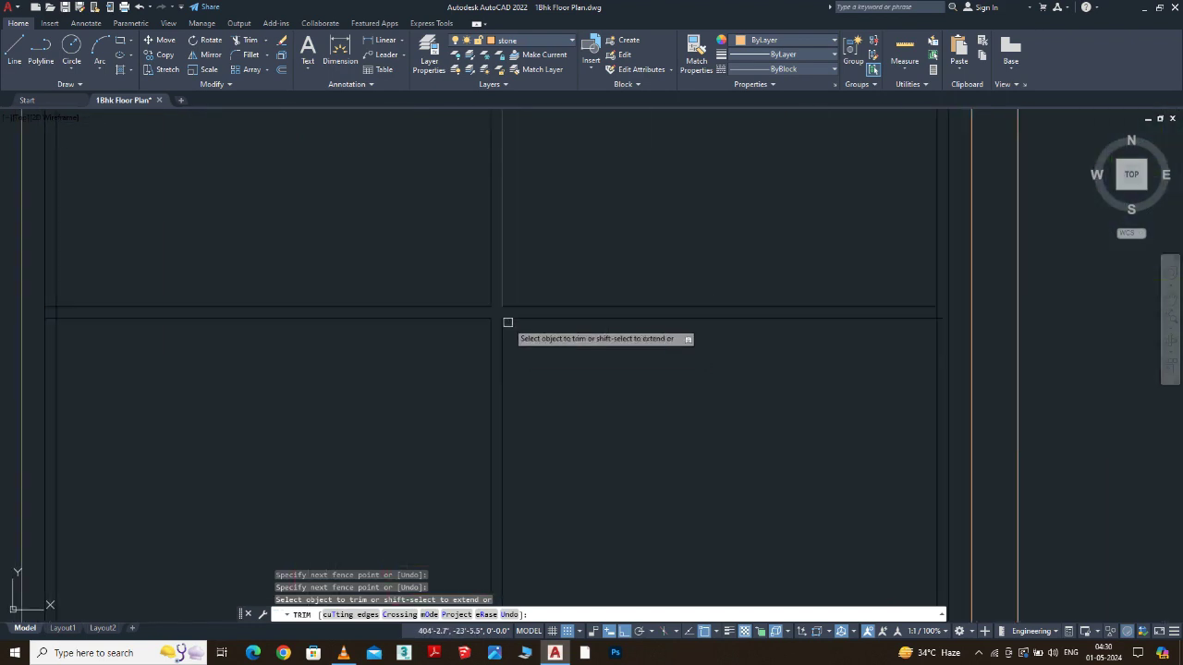
scroll(338, 315, "up", 3)
middle_click_drag(302, 266, 575, 259)
scroll(573, 259, "up", 2)
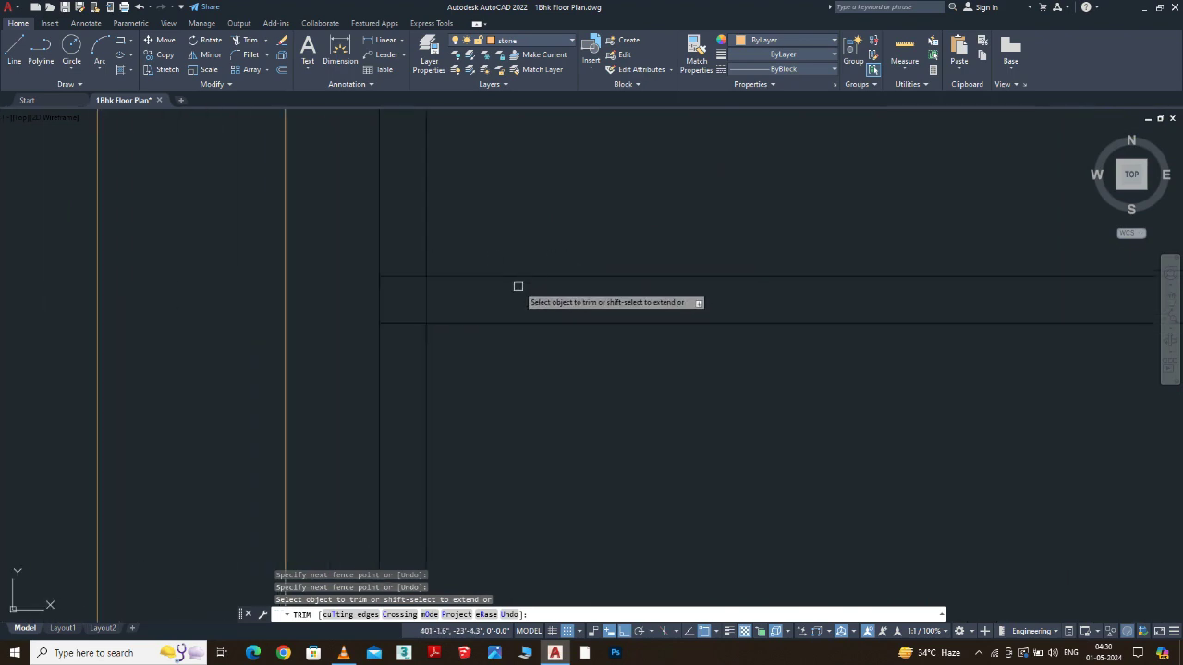
left_click(452, 293)
key("Return")
scroll(332, 176, "down", 4)
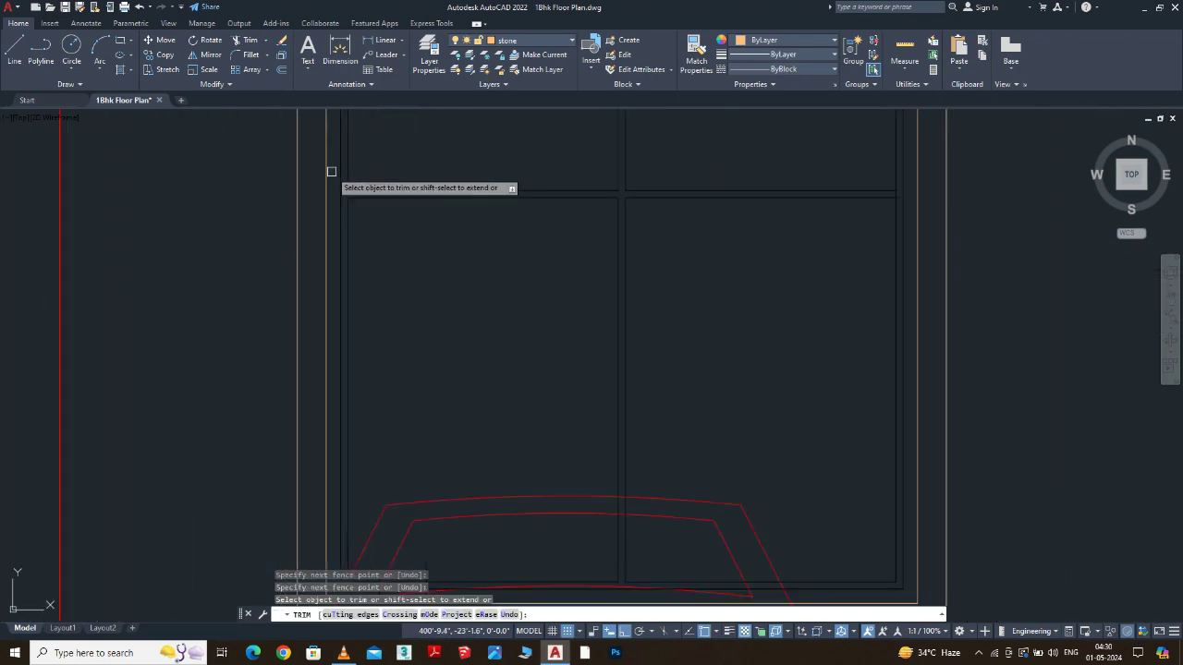
scroll(504, 488, "up", 5)
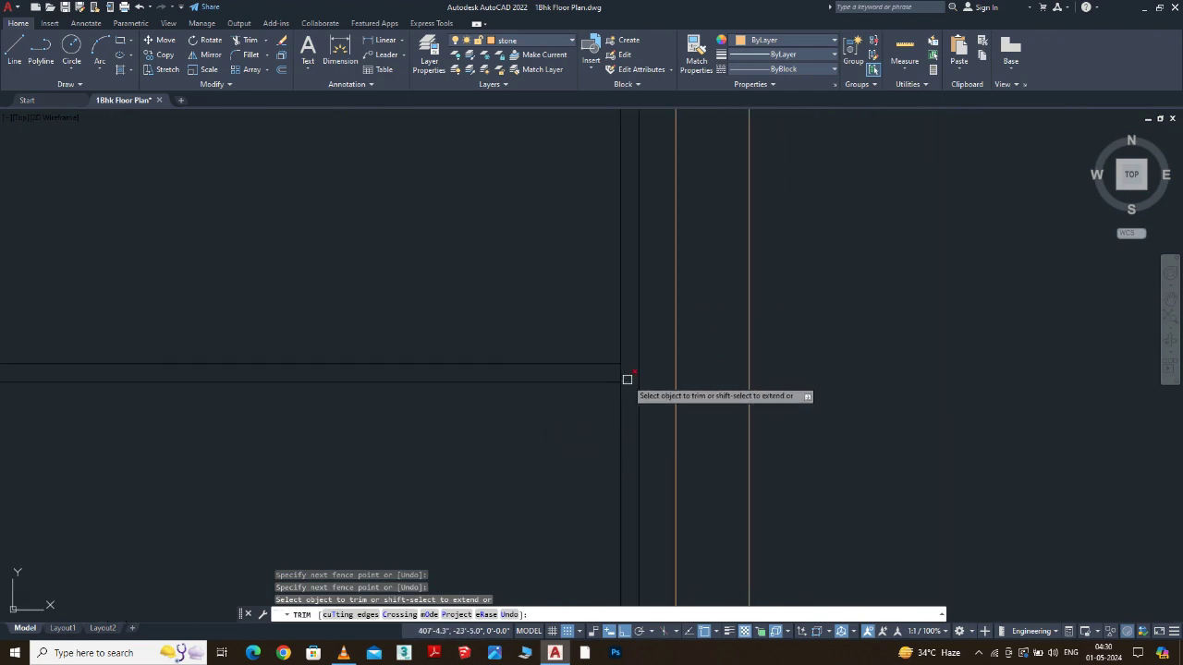
left_click(627, 377)
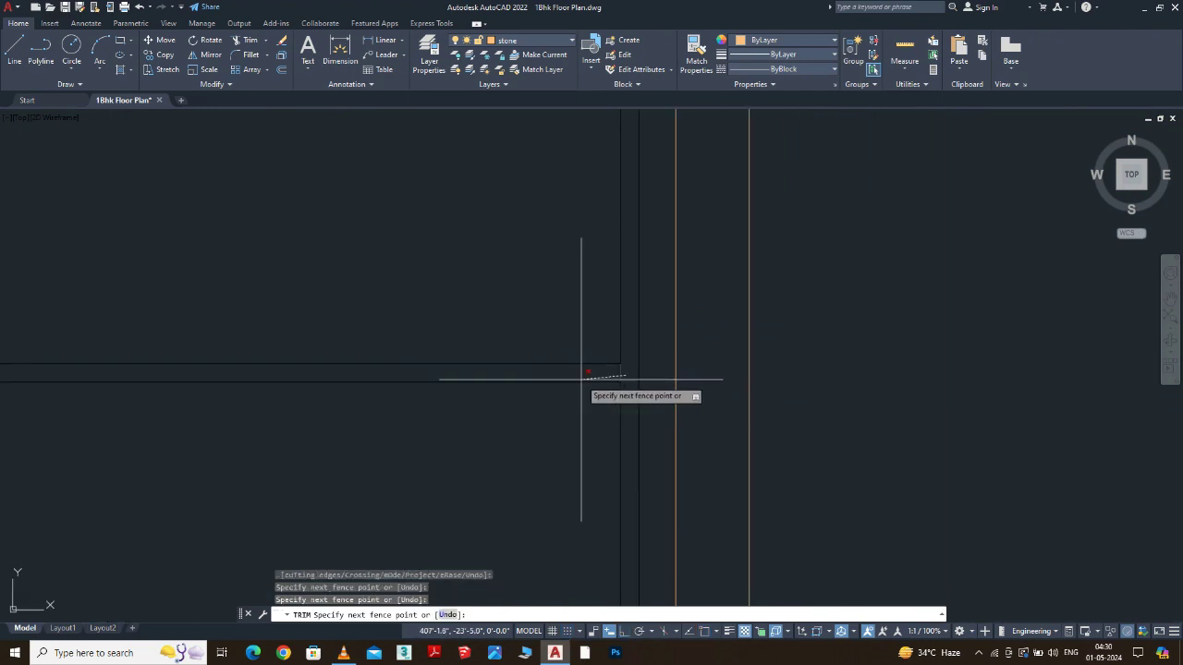
left_click(582, 374)
scroll(507, 407, "down", 5)
Trim the overlapping lines where the third horizontal bar meets the left side of the window frame.
mouse_move(456, 263)
middle_mouse_down()
mouse_move(499, 357)
mouse_move(540, 523)
middle_mouse_up()
scroll(518, 416, "up", 5)
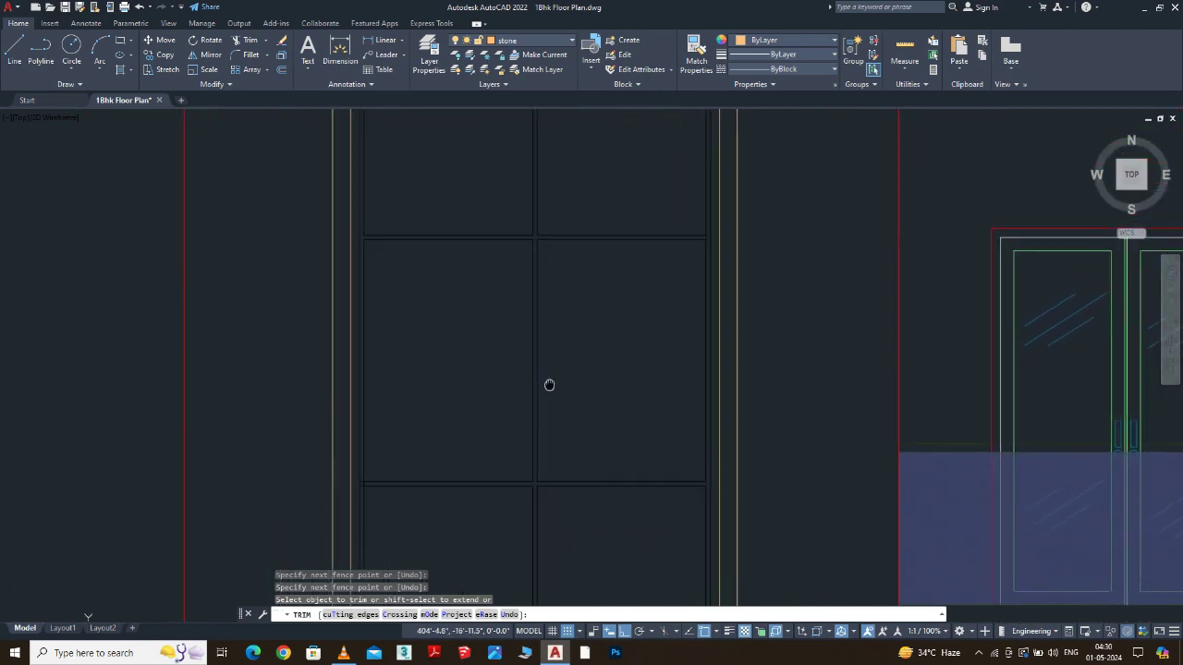
left_click(426, 285)
left_click(429, 317)
left_click(432, 321)
left_click(434, 330)
left_click(463, 315)
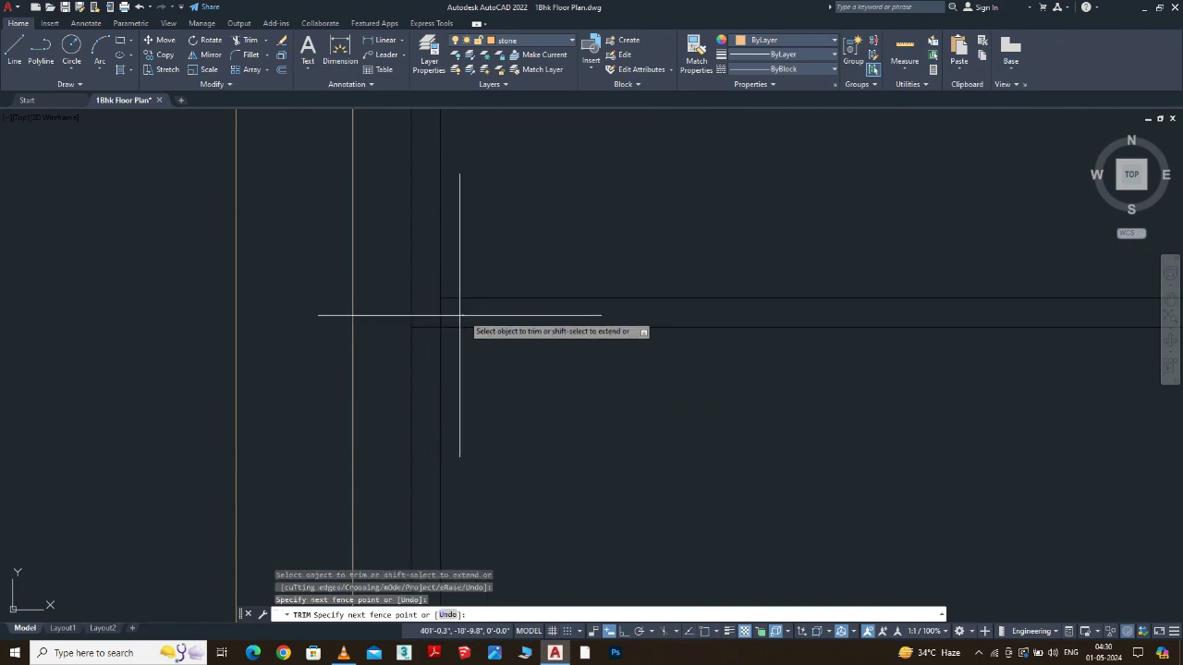
key("Return")
Check the trimmed bar joints over the full height of the tower window and end the Trim command.
scroll(434, 319, "down", 5)
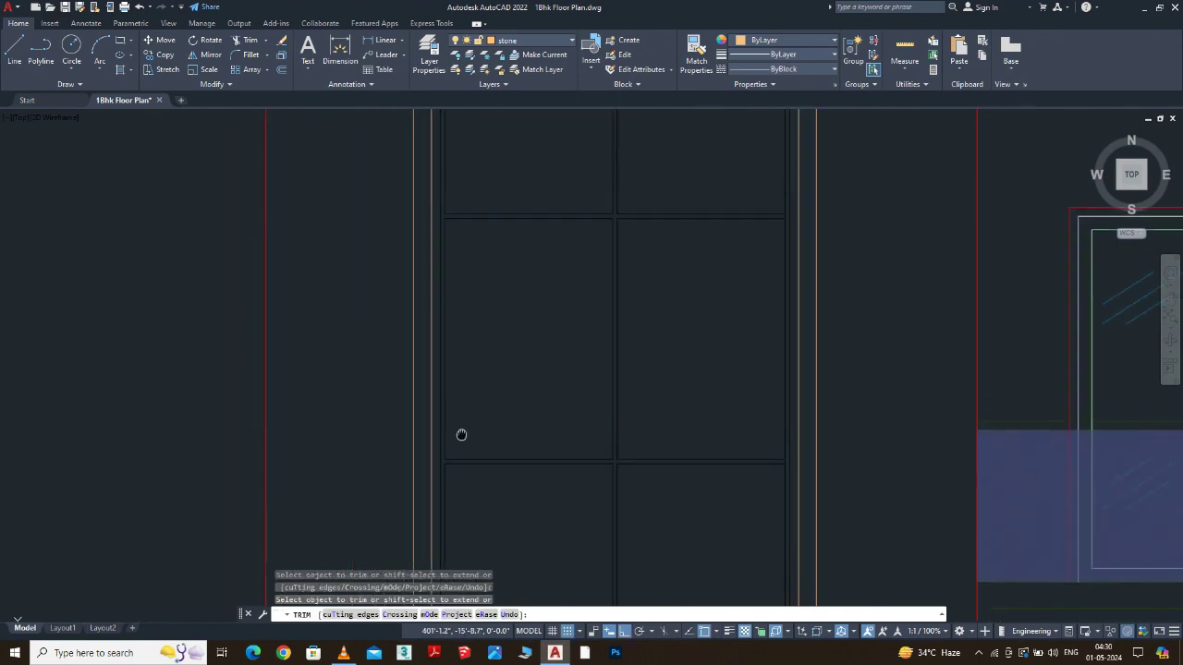
scroll(459, 332, "up", 5)
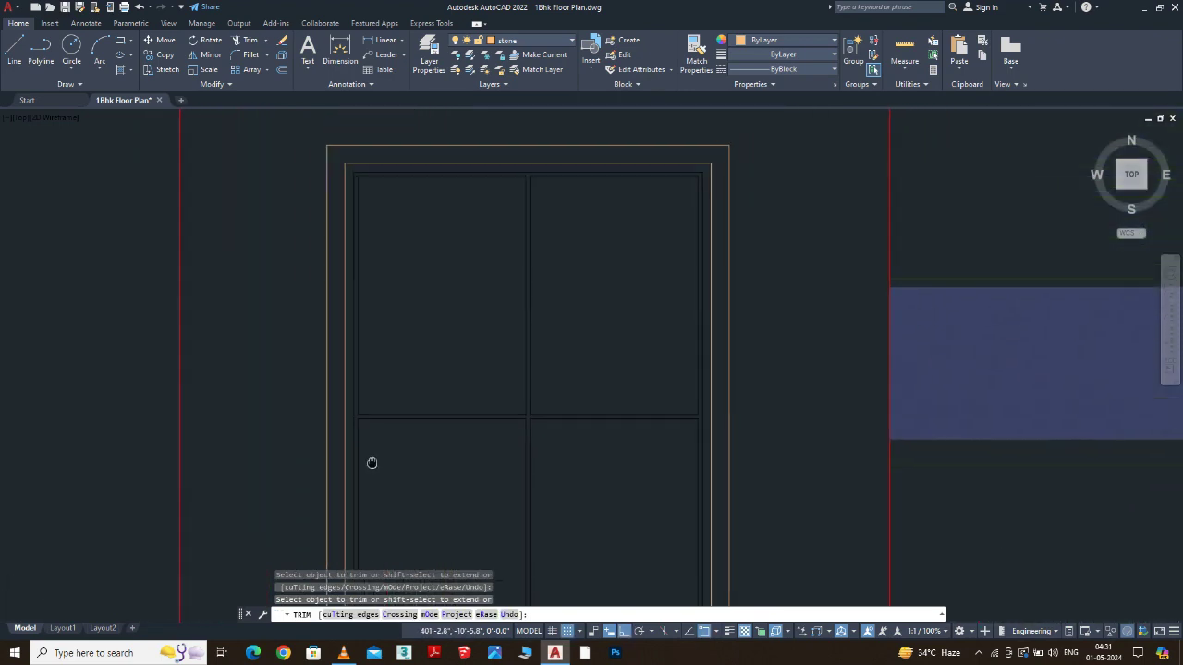
middle_click_drag(371, 470, 379, 227)
scroll(477, 475, "down", 1)
middle_click_drag(477, 474, 457, 309)
scroll(458, 307, "down", 1)
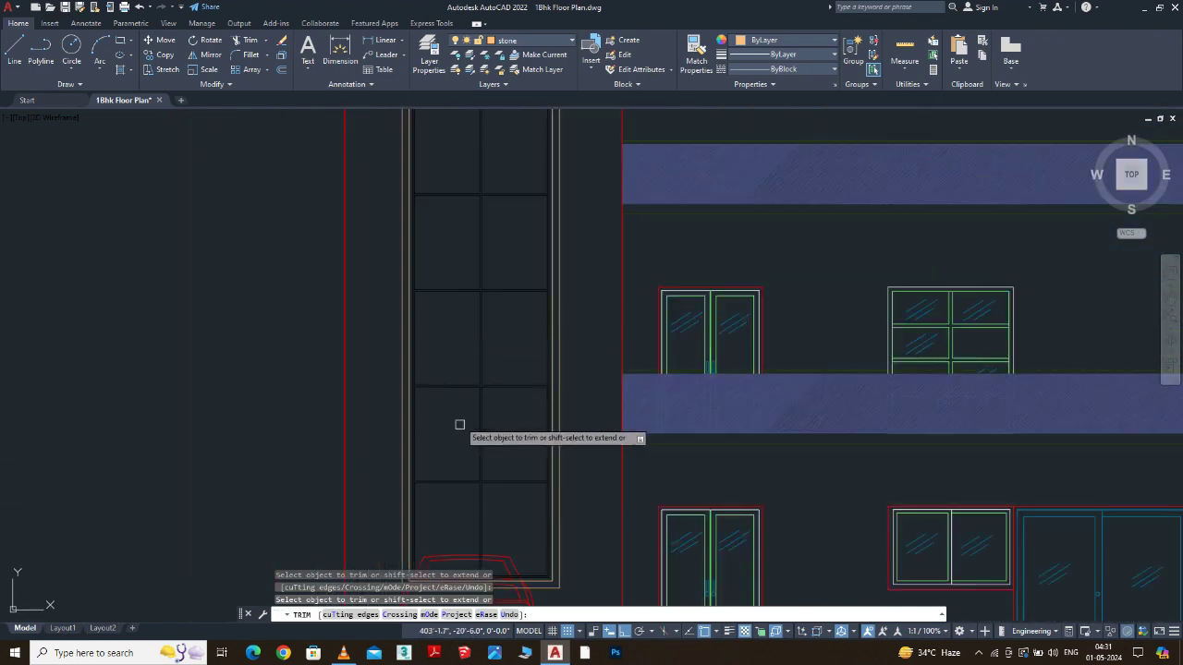
middle_click_drag(459, 452, 474, 320)
scroll(481, 370, "up", 5)
scroll(481, 369, "down", 2)
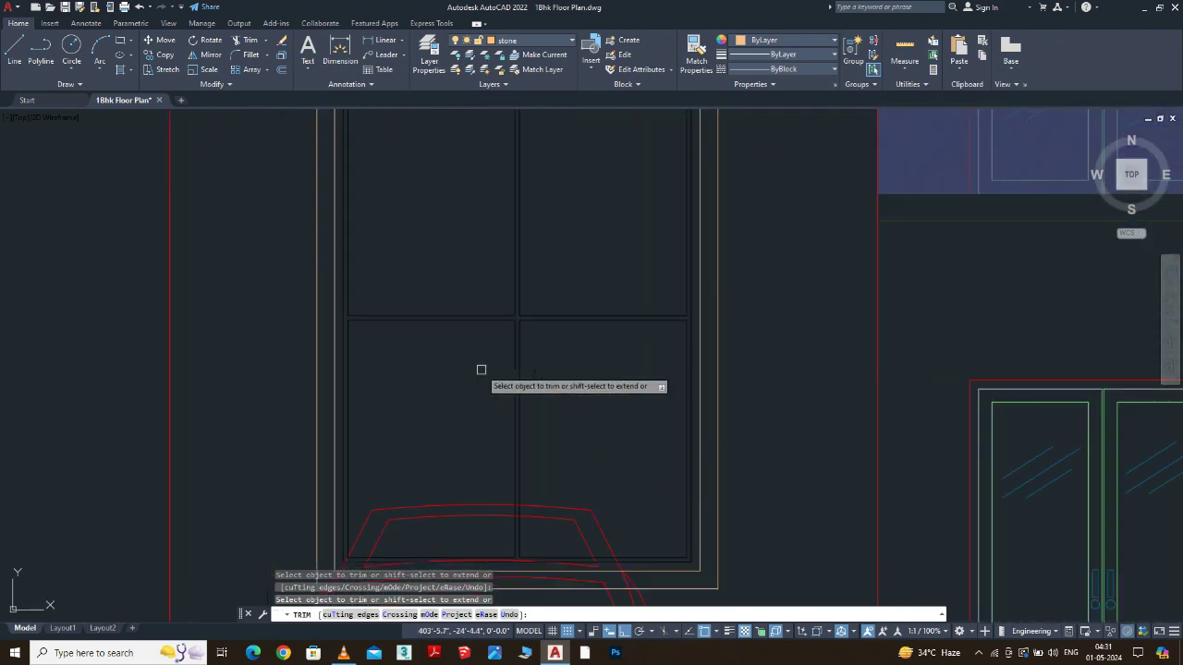
middle_click_drag(481, 369, 489, 410)
scroll(489, 410, "down", 1)
scroll(490, 236, "down", 1)
middle_click_drag(489, 235, 481, 446)
scroll(484, 327, "up", 5)
scroll(483, 327, "down", 5)
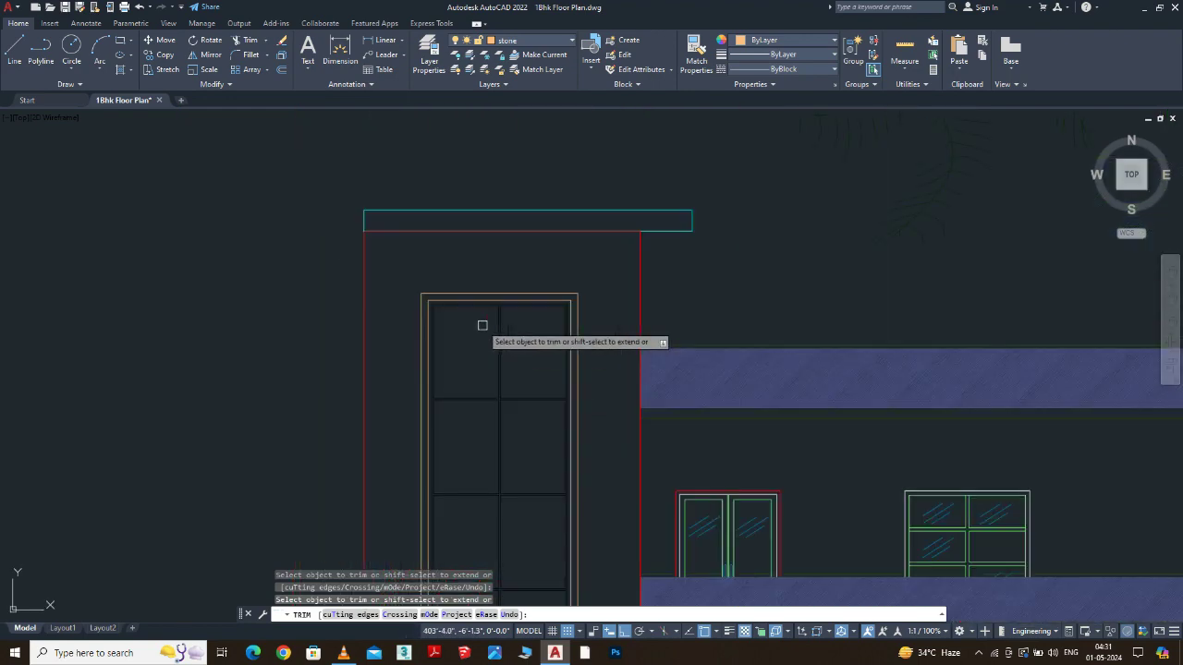
key("Escape")
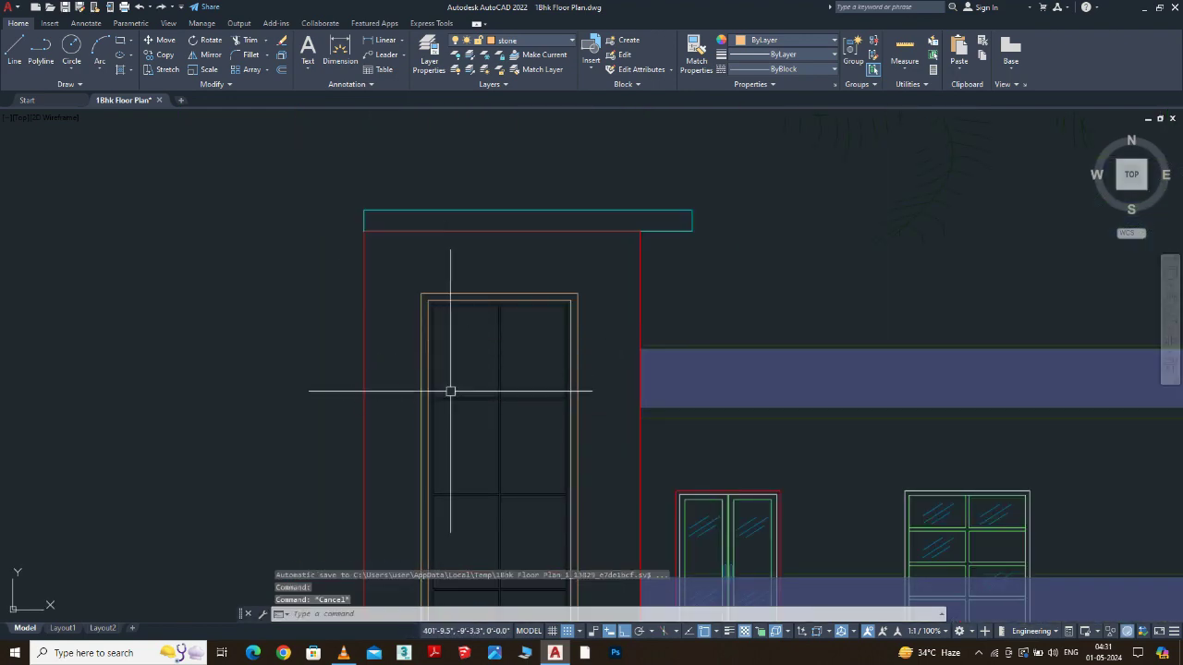
Save the drawing with the finished window panes.
key("ctrl+s")
scroll(456, 217, "down", 2)
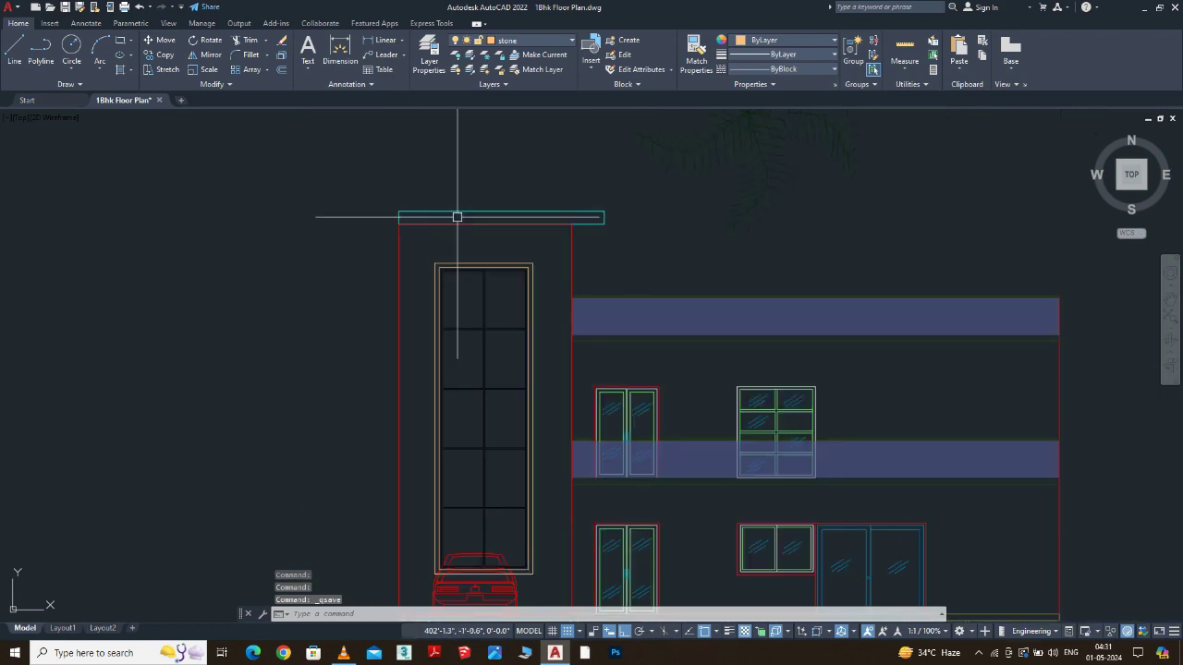
scroll(475, 224, "up", 2)
scroll(496, 230, "down", 5)
middle_click_drag(601, 343, 601, 224)
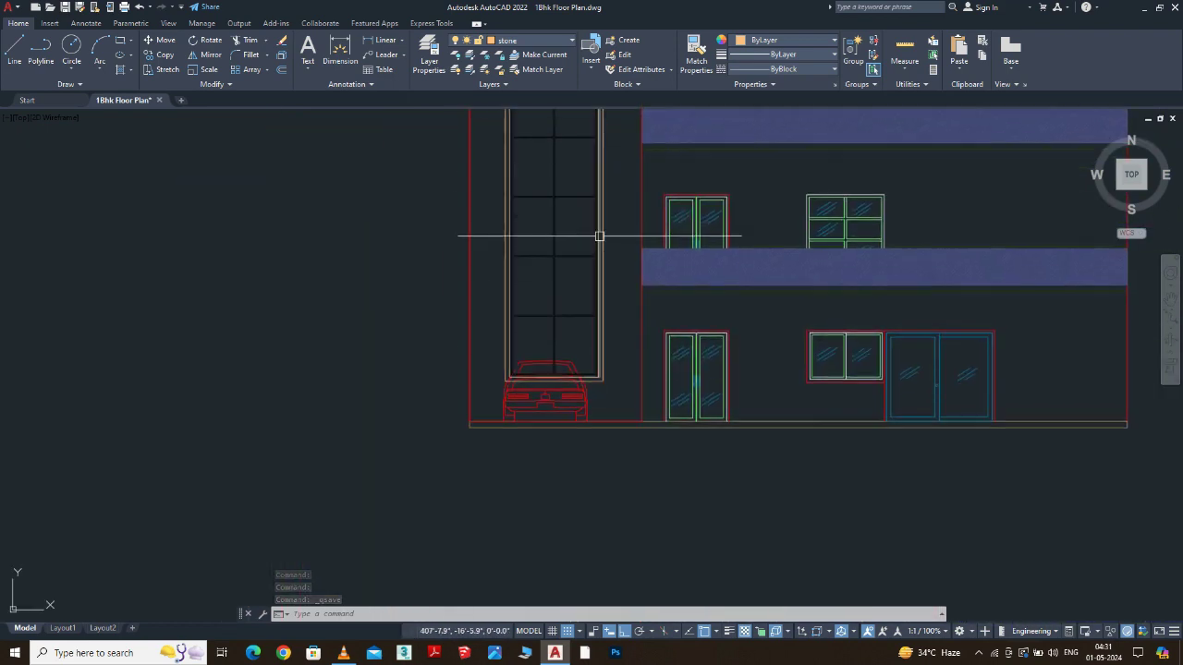
middle_click_drag(583, 303, 586, 343)
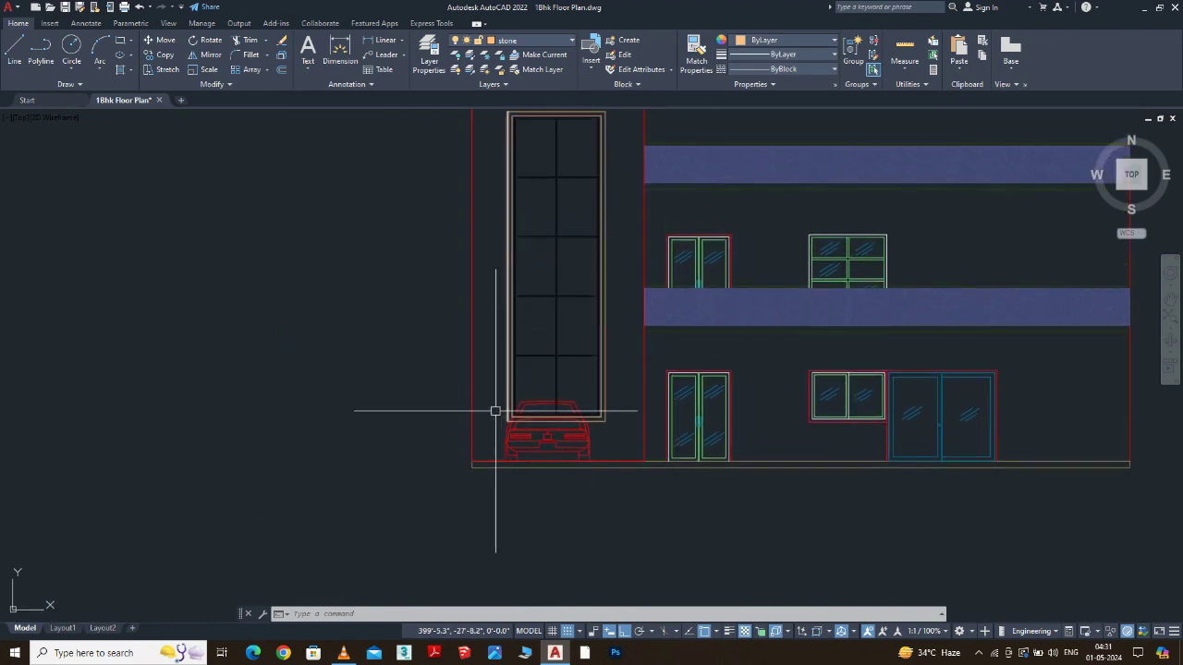
key("ctrl+s")
Start a hatch for the tower wall and choose the GOST_WOOD pattern.
mouse_move(517, 170)
middle_mouse_down()
mouse_move(518, 306)
mouse_move(502, 238)
middle_mouse_up()
left_click(491, 216)
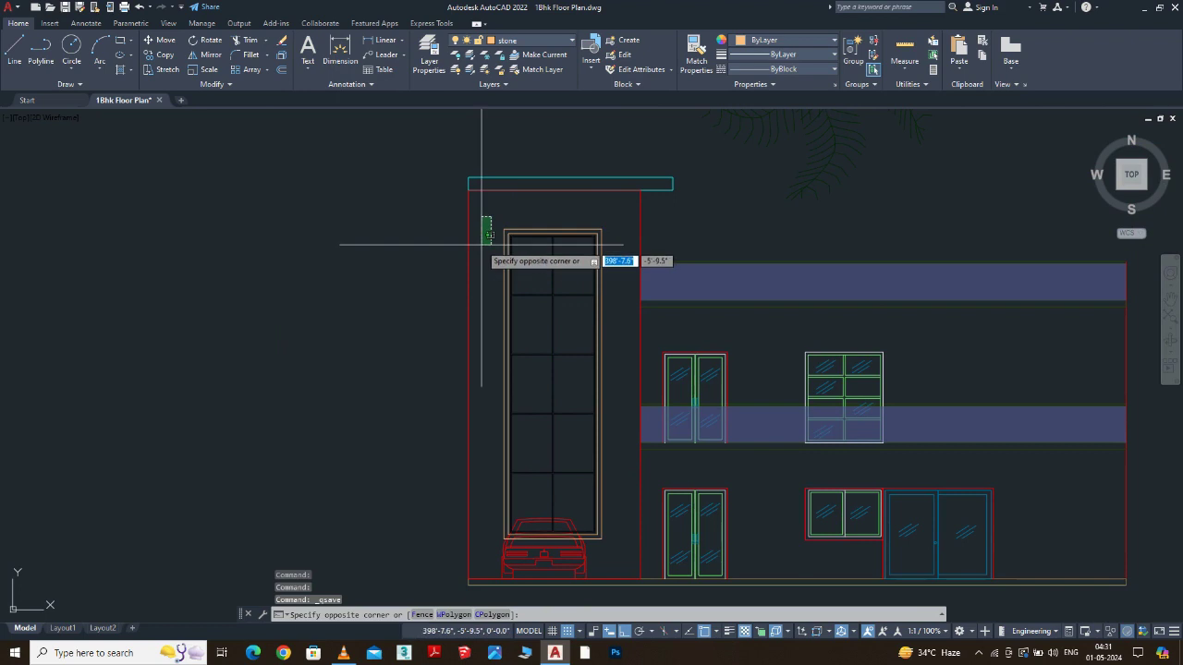
key("Escape")
left_click(468, 226)
scroll(404, 204, "down", 2)
middle_click_drag(404, 209, 403, 142)
scroll(404, 142, "up", 2)
left_click(121, 69)
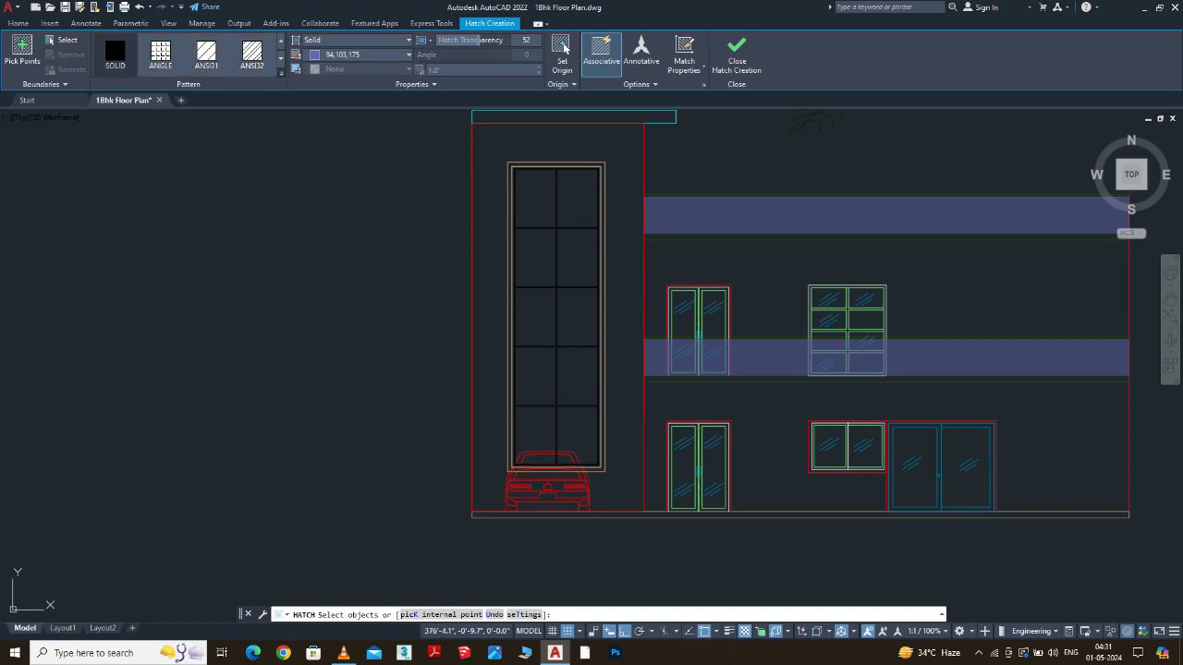
left_click(281, 73)
scroll(252, 143, "down", 2)
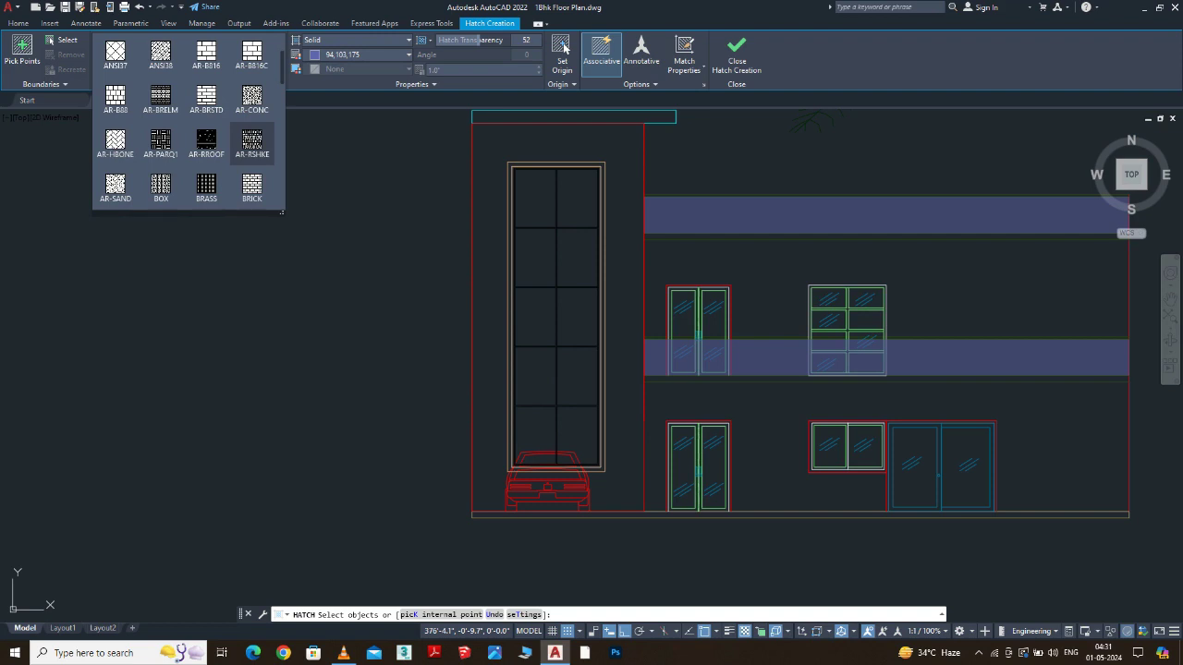
scroll(252, 143, "down", 4)
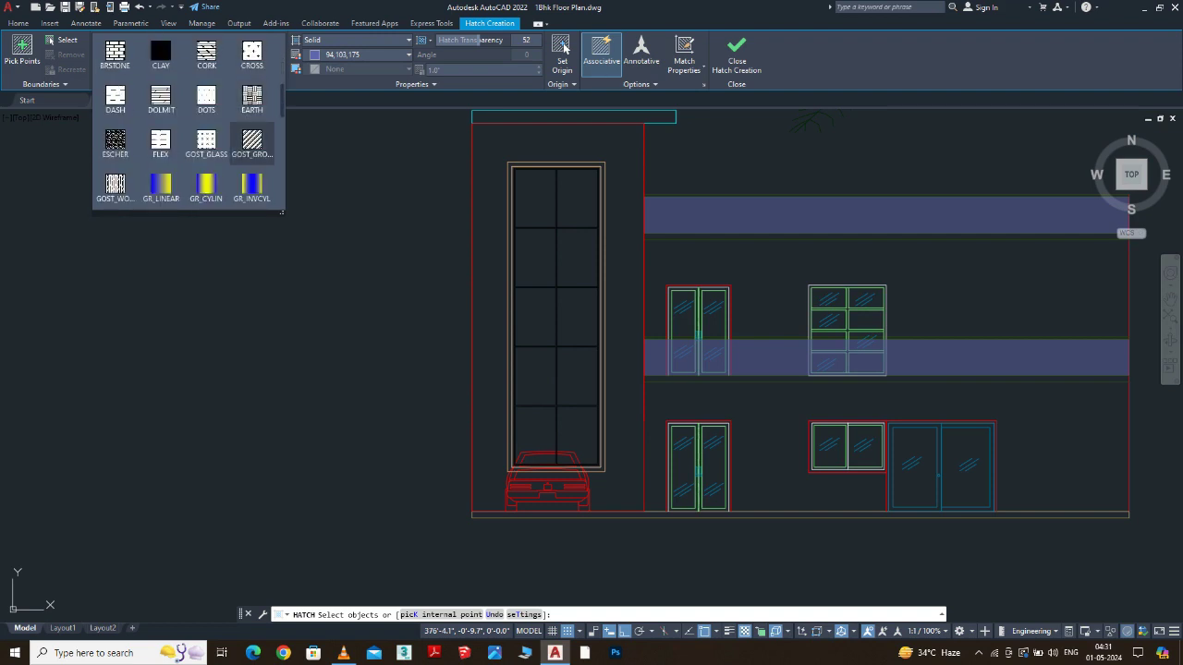
left_click(115, 186)
Apply the hatch to the tower's wall outline in colour 94,103,175 with transparency 52 and scale 1.0, and finish the command.
left_click(499, 149)
left_click(476, 146)
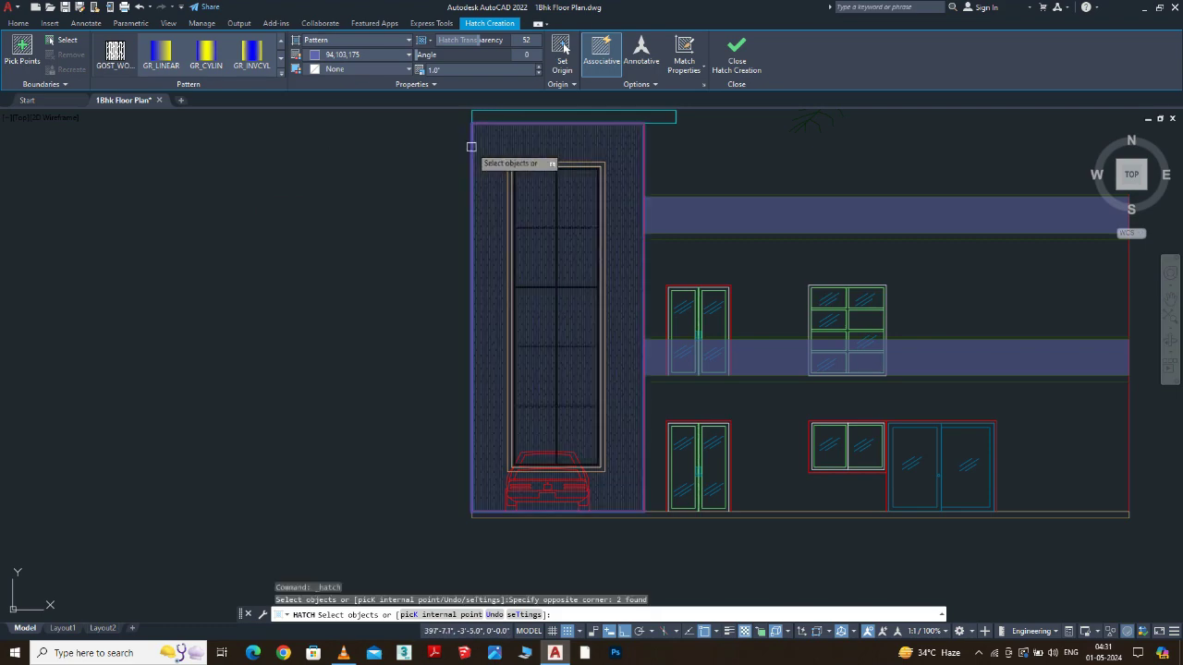
scroll(502, 251, "up", 5)
scroll(502, 249, "down", 5)
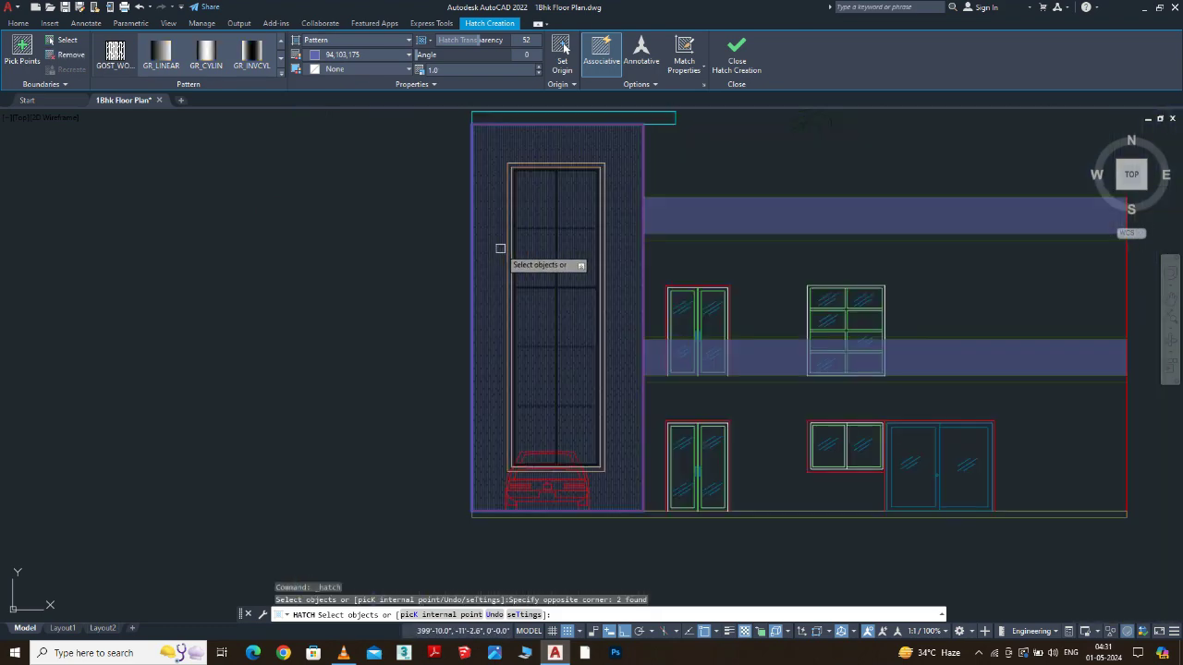
middle_click_drag(501, 249, 496, 274)
key("Escape")
key("Escape")
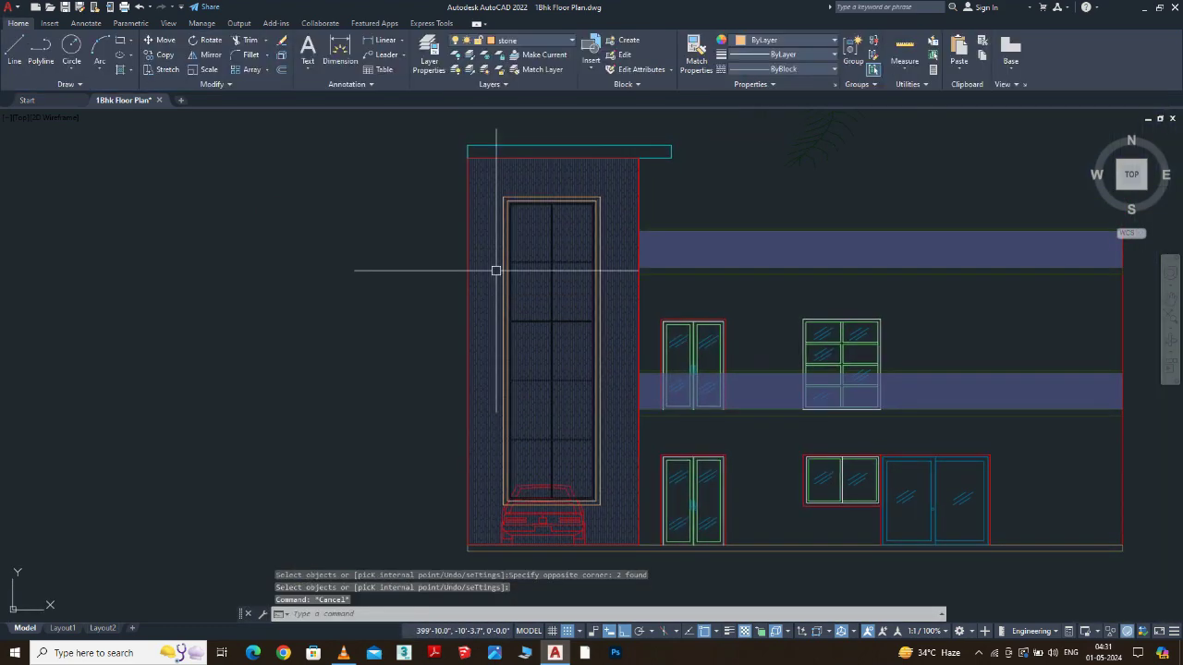
Select the tower wall's wood-pattern hatch for editing and set its pattern scale to 10.
scroll(496, 268, "up", 4)
scroll(481, 251, "down", 6)
left_click(370, 219)
key("Escape")
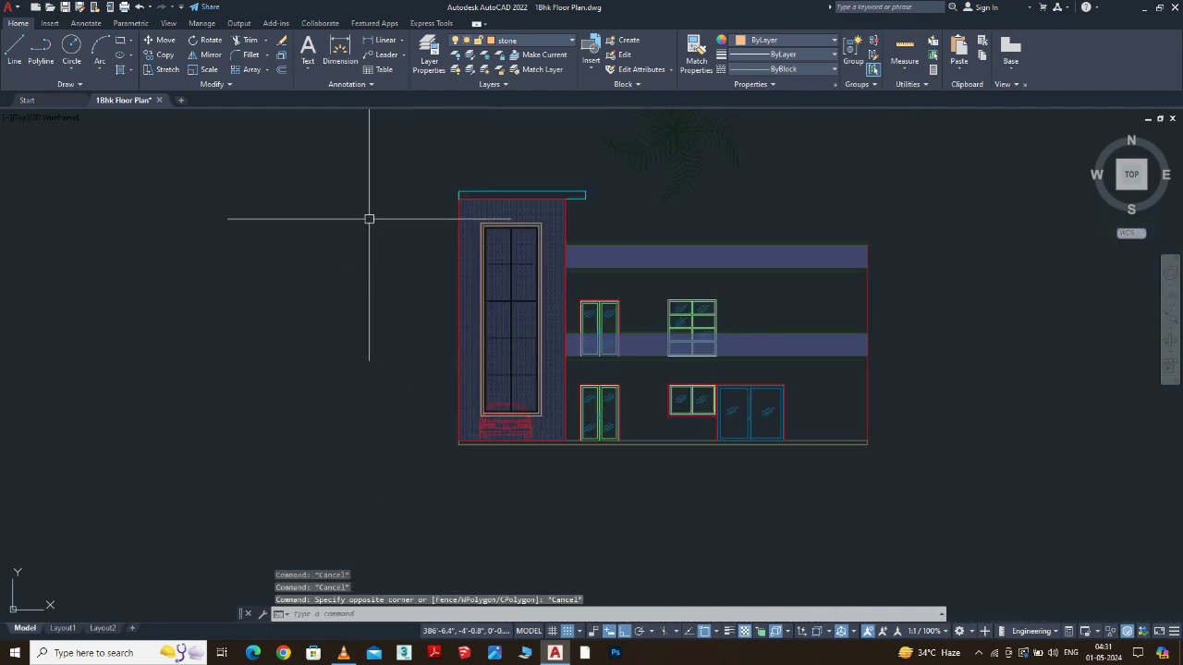
scroll(485, 240, "up", 6)
left_click(434, 185)
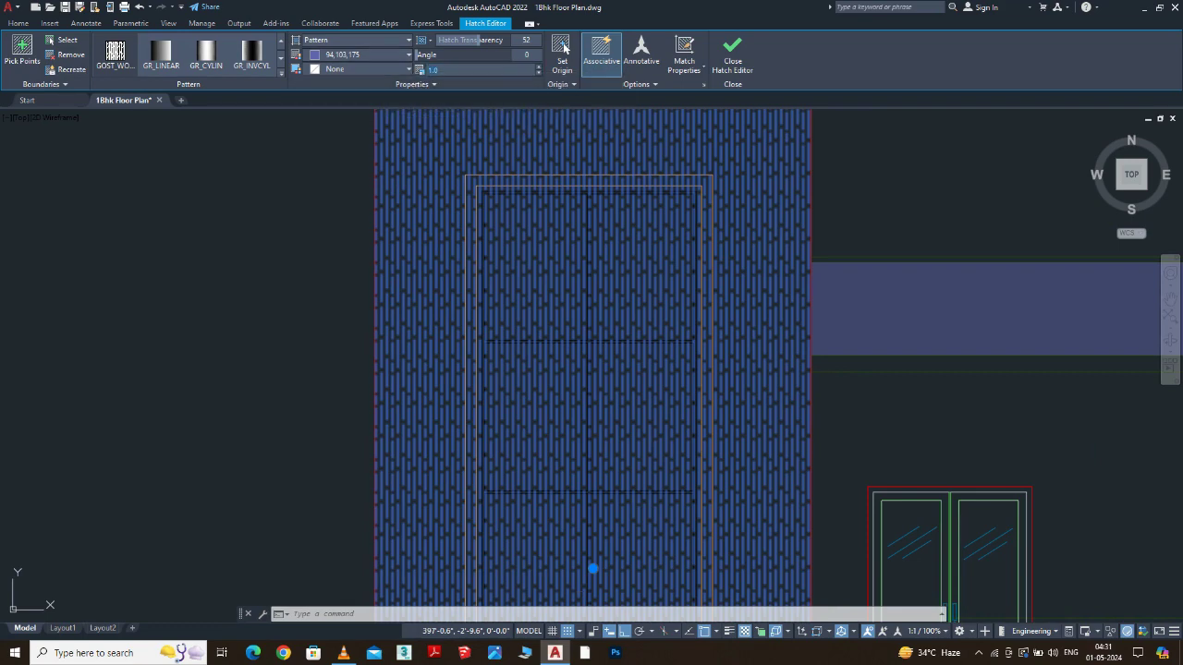
key("Return")
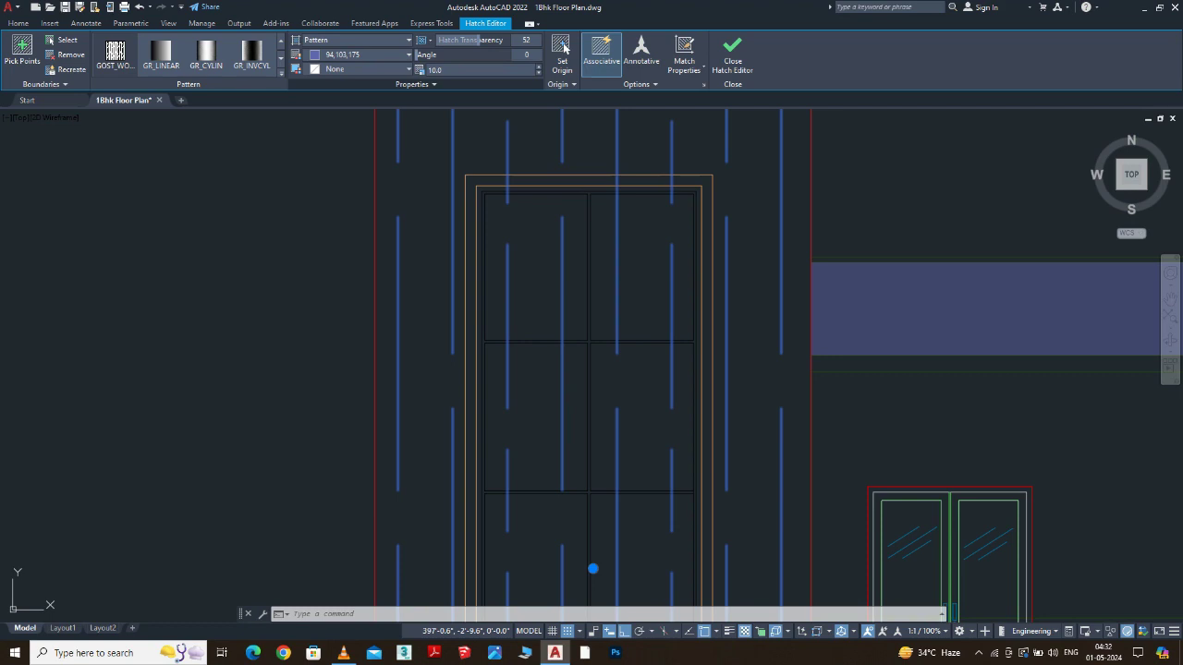
Reduce the tower wall hatch's pattern scale gradually to 1.5, making its dashes denser.
left_click(538, 73)
left_click(539, 73)
left_click(539, 73)
left_click(538, 73)
key("Down")
key("Down")
key("Down")
key("Down")
key("Down")
key("Down")
key("Down")
key("Down")
key("Down")
key("Down")
key("Down")
key("Down")
key("Down")
key("Down")
key("Down")
key("Down")
key("Down")
key("Down")
key("Down")
key("Down")
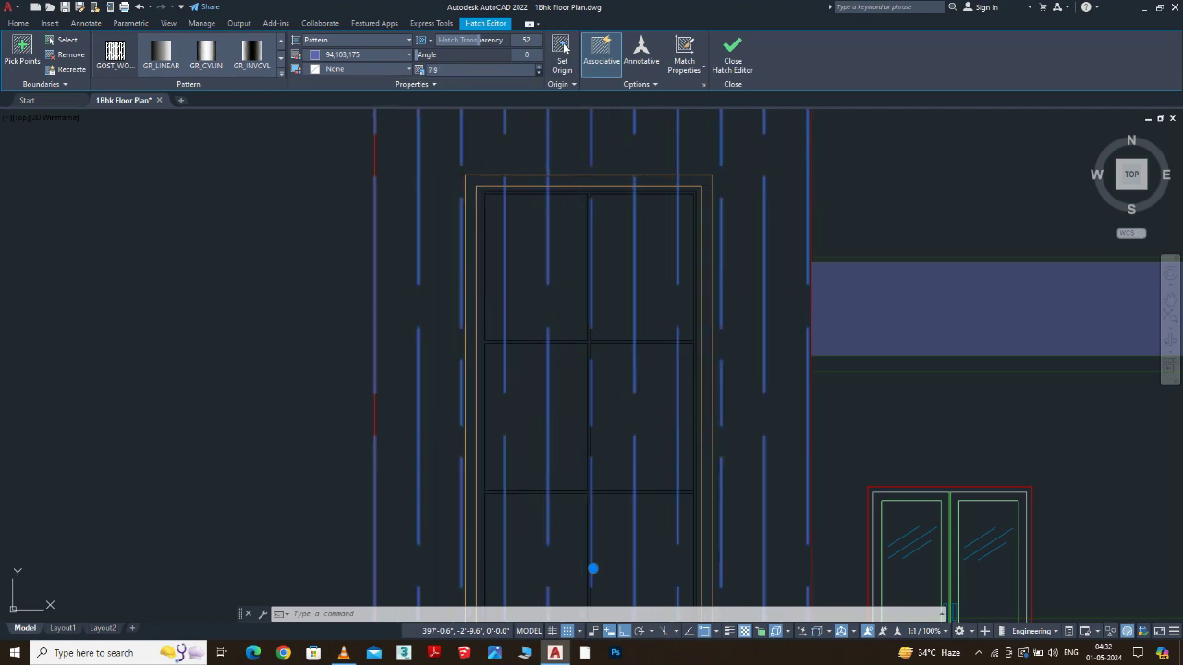
key("BackSpace")
key("BackSpace")
key("BackSpace")
type("4.2")
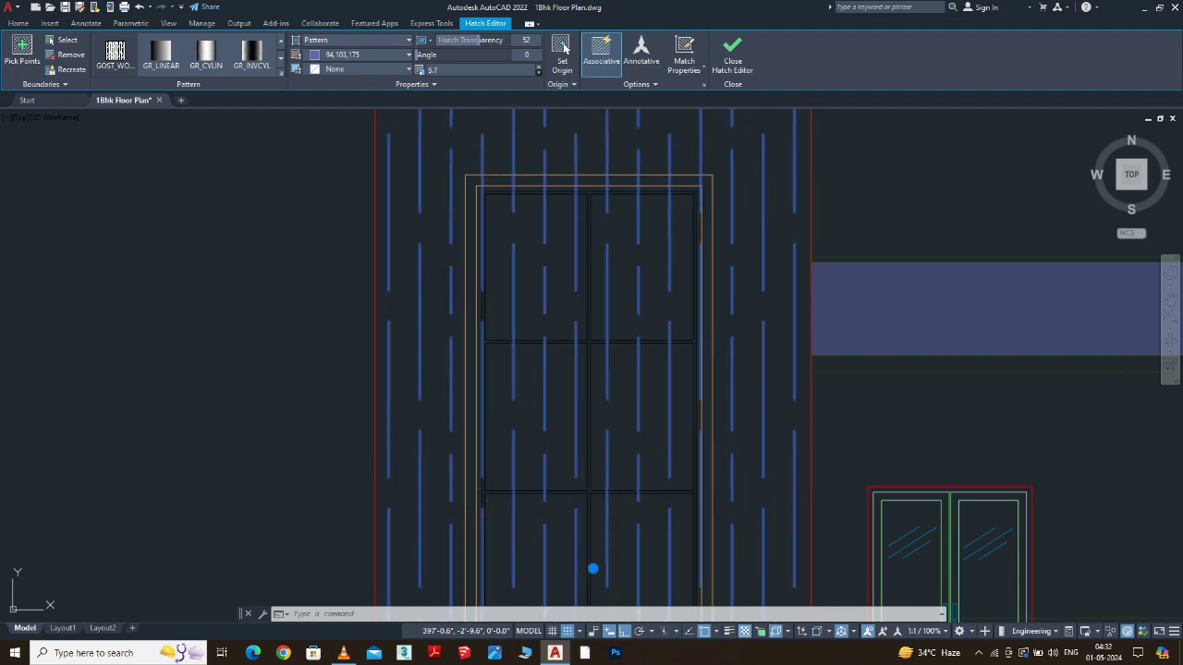
key("BackSpace")
key("BackSpace")
key("BackSpace")
type("2.0")
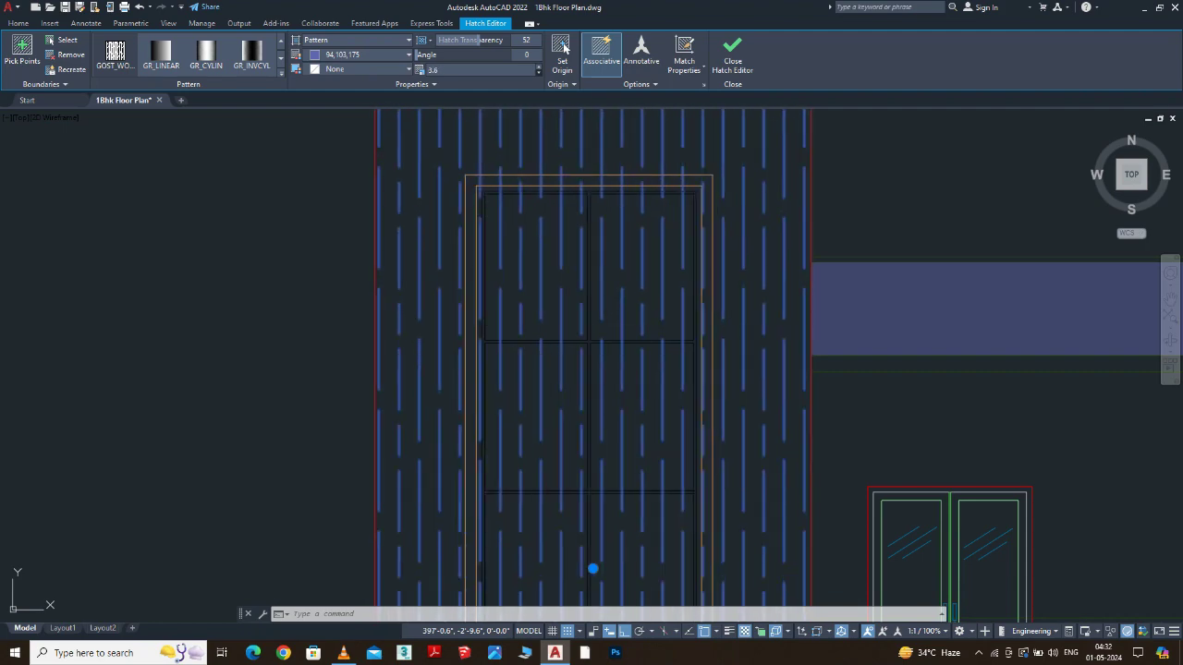
key("BackSpace")
key("BackSpace")
key("BackSpace")
type("0.9")
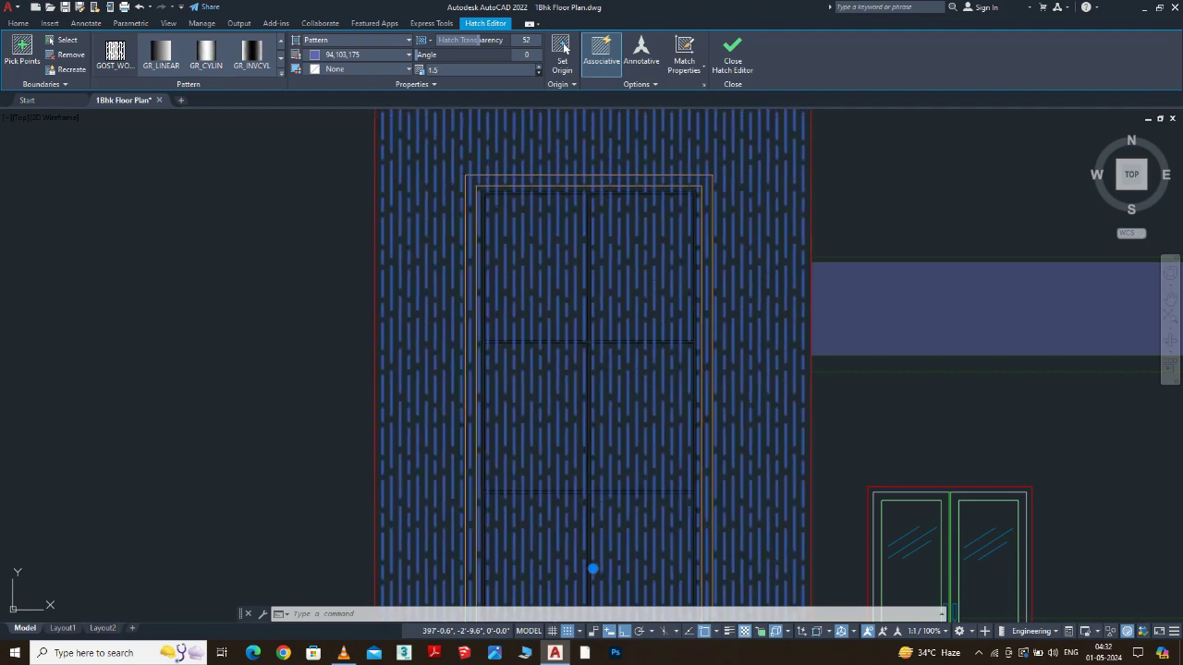